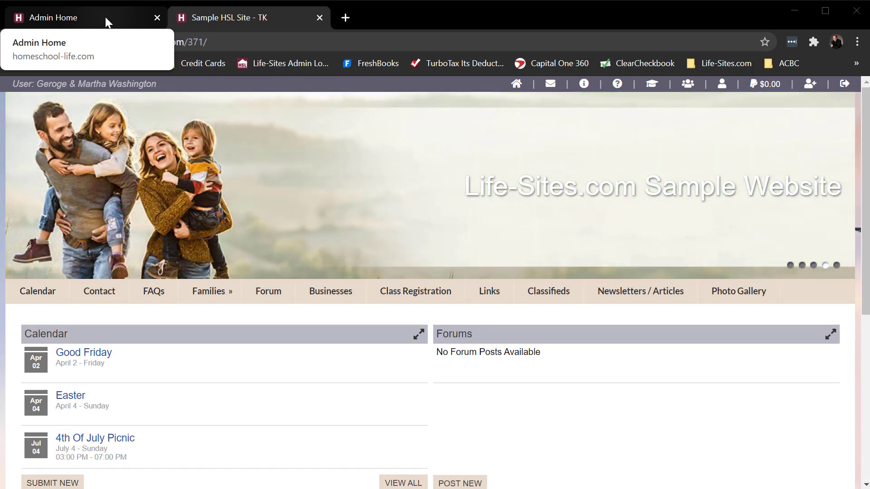
Step: In the site's admin file uploads, upload the first five images, purchased-01 through purchased-05, from the purchased slides folder
left_click(106, 17)
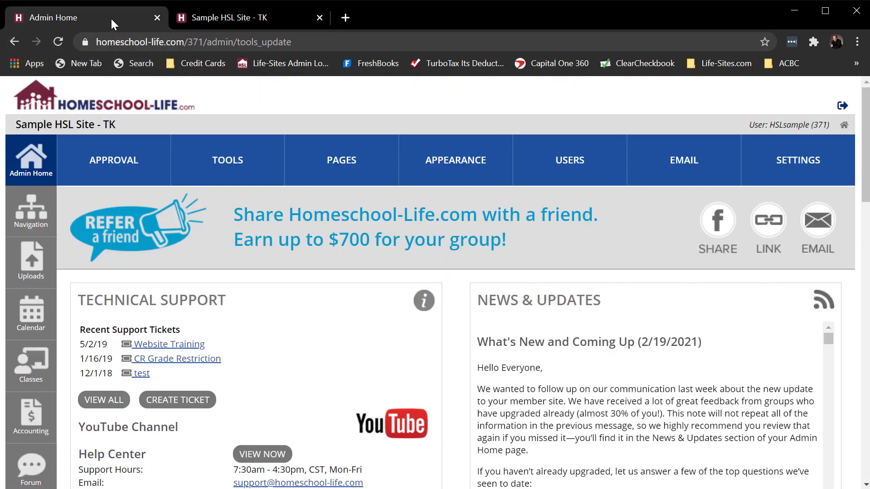
left_click(40, 264)
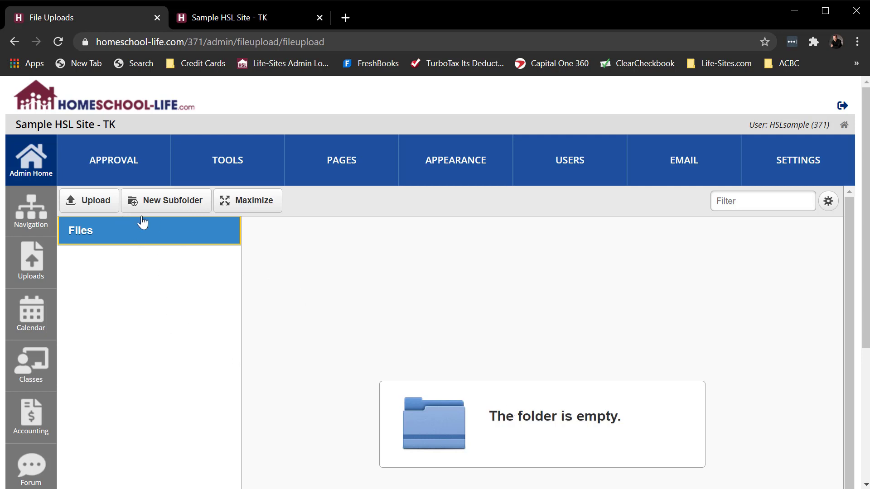
left_click(97, 205)
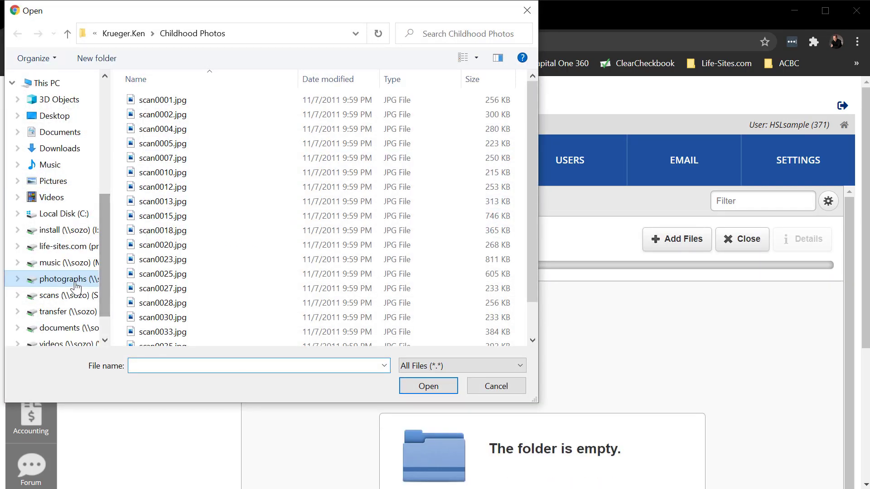
left_click(143, 33)
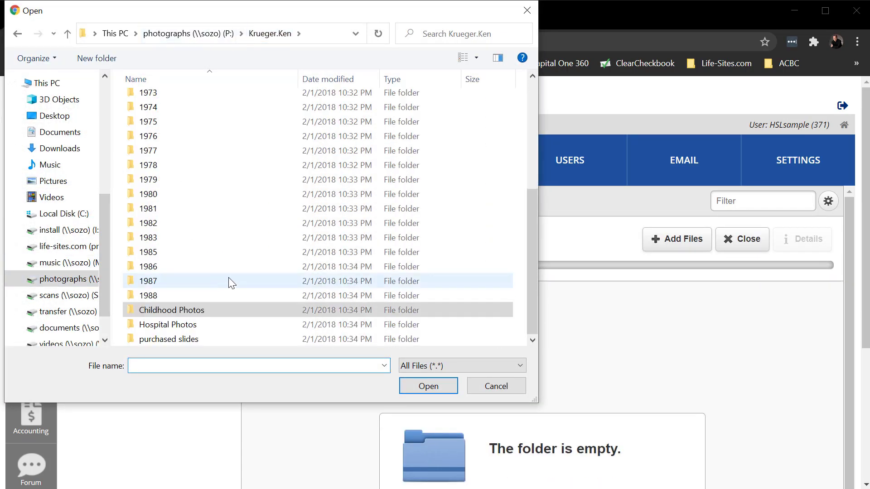
double_click(182, 340)
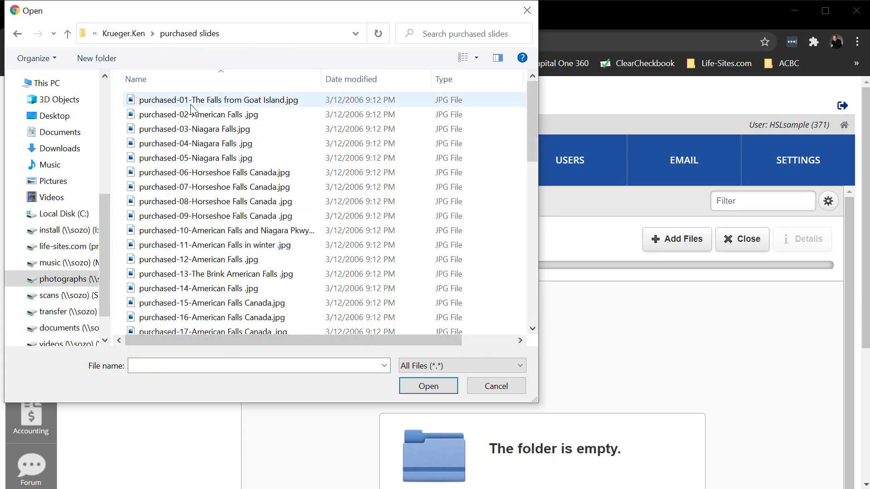
left_click(194, 102)
left_click(188, 164, "shift")
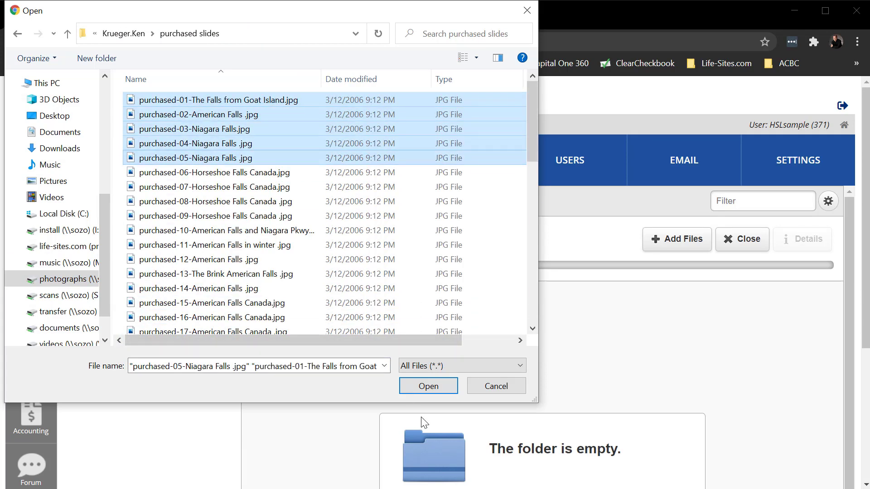
left_click(431, 386)
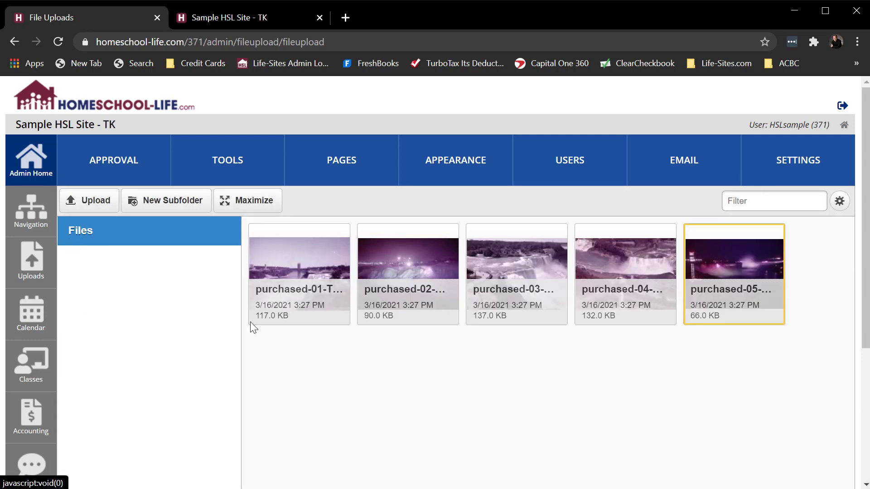
Step: Create a subfolder named images under Files and move the five uploaded pictures into it
left_click(168, 200)
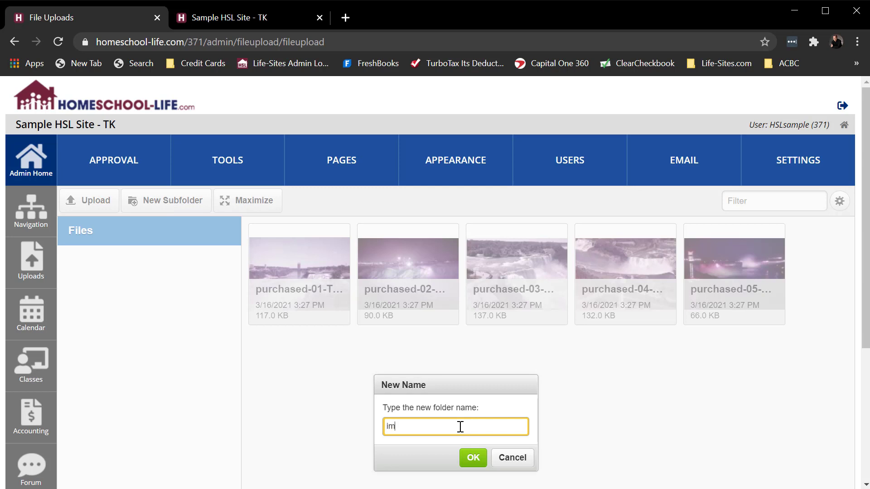
left_click(473, 458)
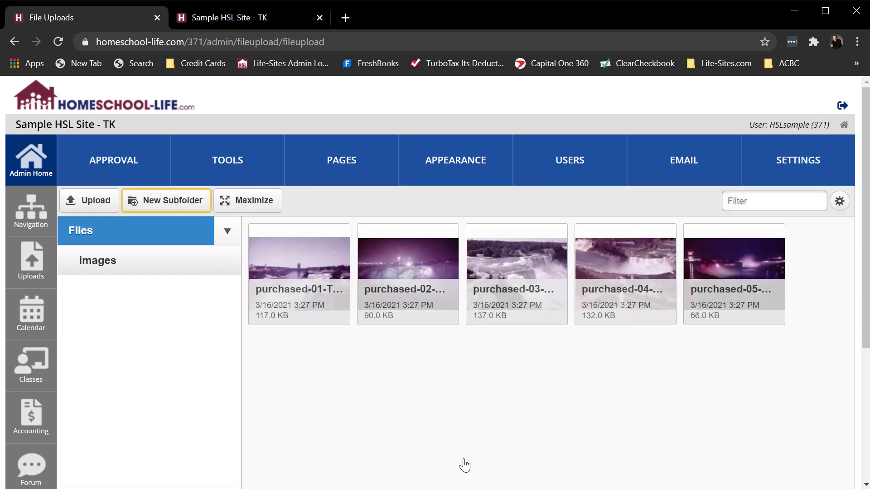
left_click(731, 303, "shift")
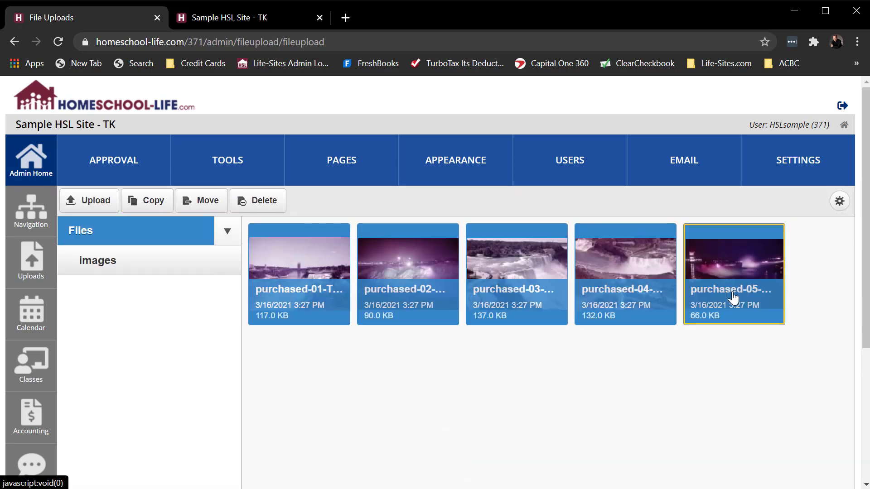
left_click(214, 203)
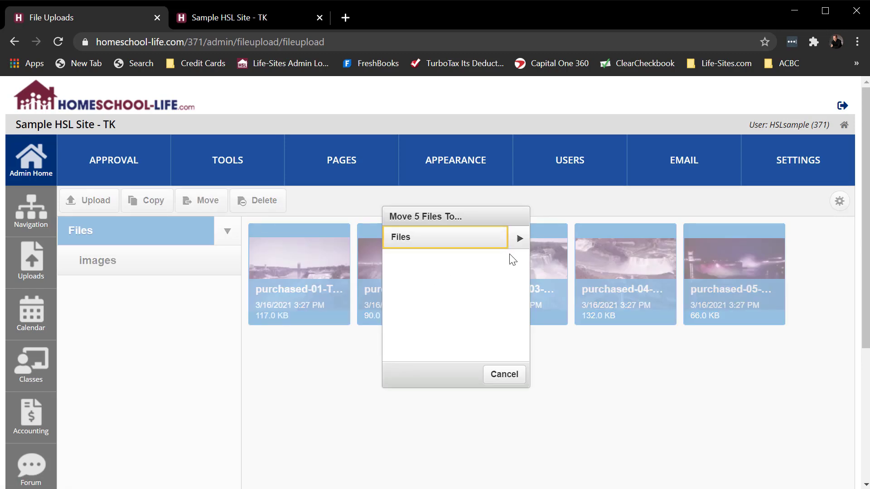
left_click(519, 238)
left_click(434, 270)
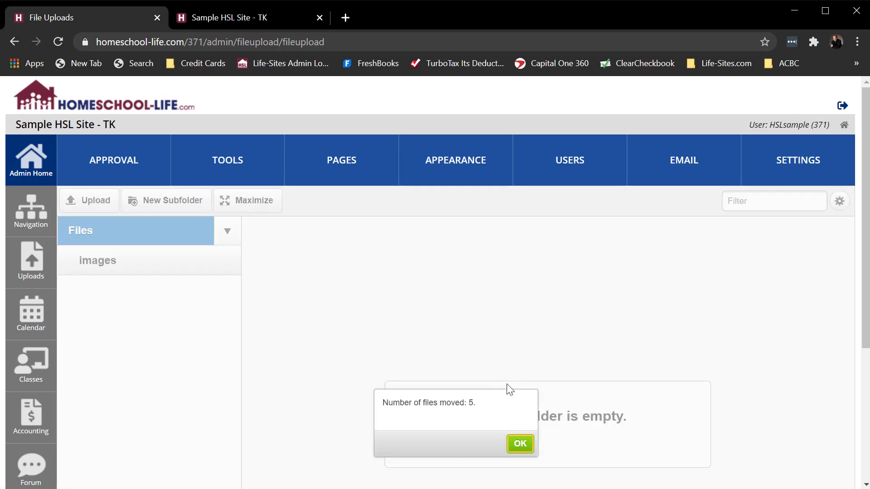
left_click(519, 445)
scroll(137, 194, "up", 3)
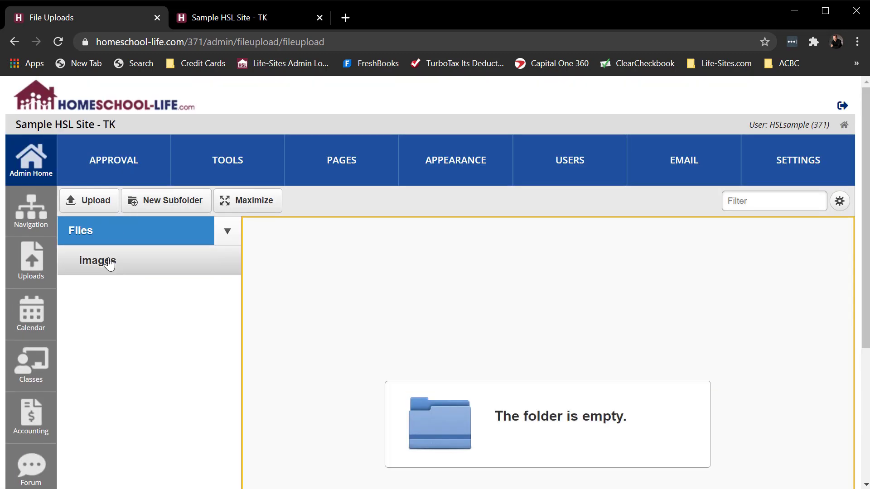
Step: Create a subfolder named documents inside the images folder
left_click(111, 259)
left_click(226, 235)
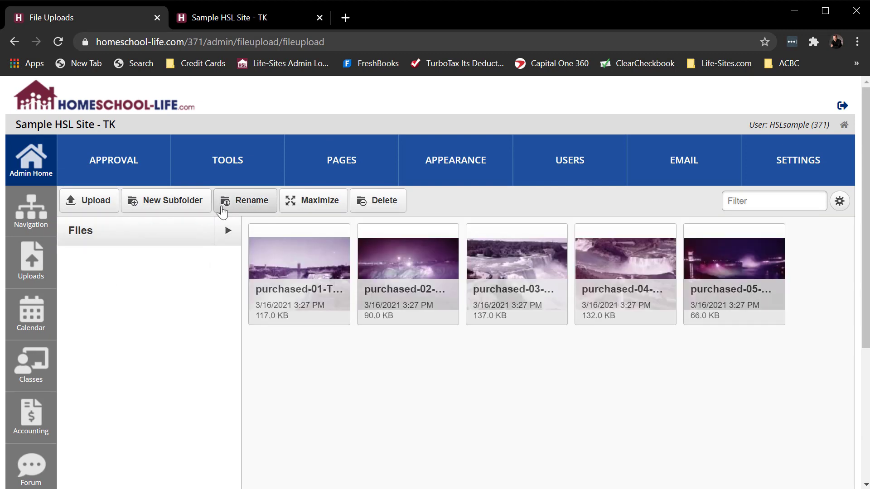
left_click(168, 211)
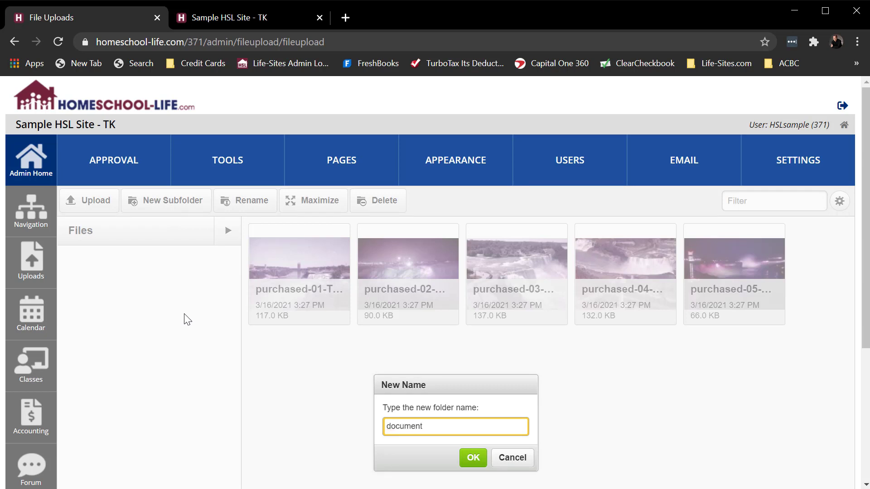
left_click(471, 457)
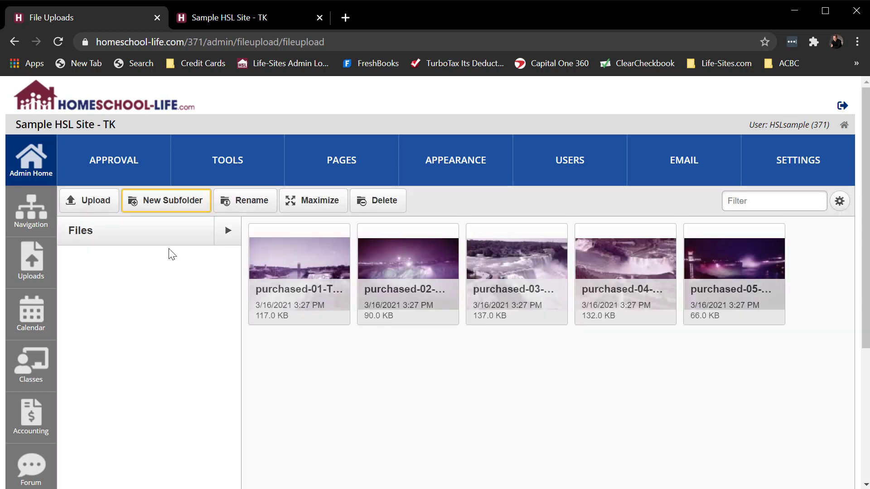
Step: Delete the documents subfolder from inside the images folder
left_click(229, 233)
left_click(129, 291)
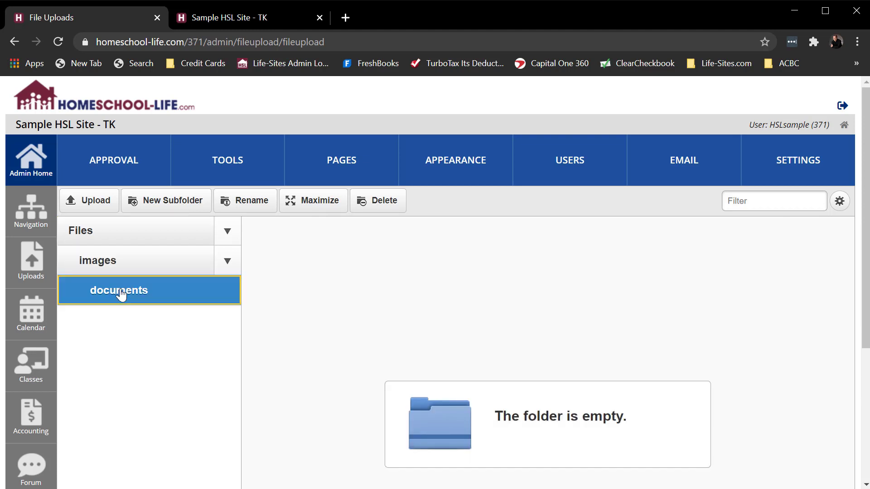
left_click(380, 207)
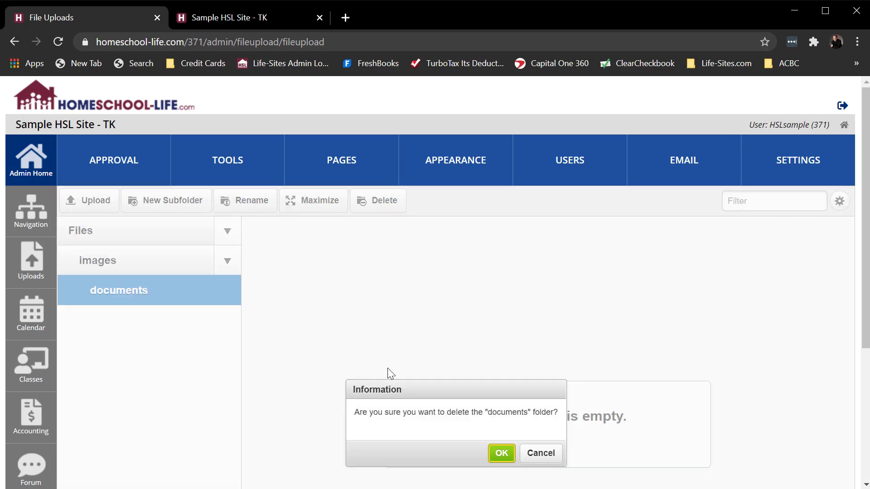
left_click(501, 458)
Step: Create a subfolder named Documents directly under the main Files folder
left_click(102, 233)
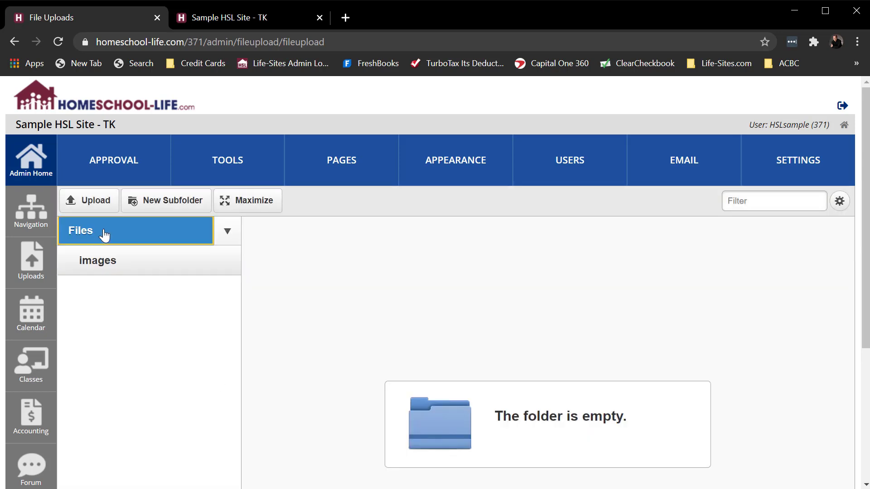
left_click(165, 200)
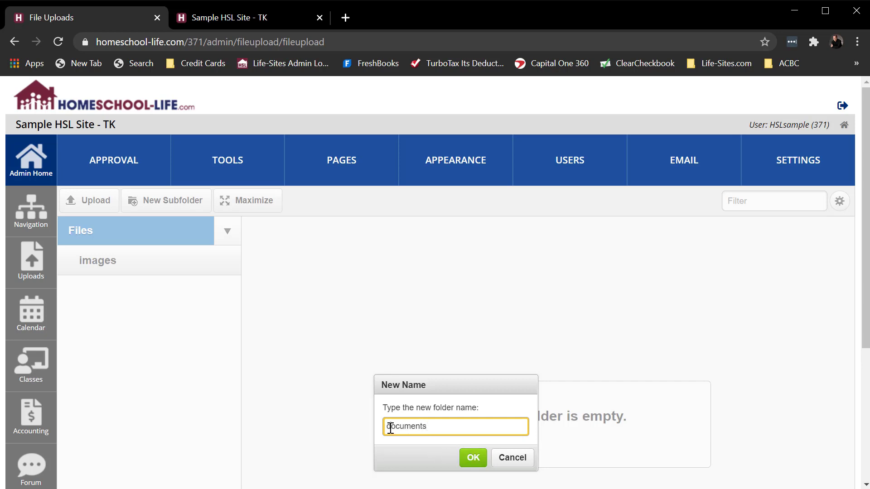
left_click_drag(391, 429, 382, 431)
type("D")
left_click(477, 460)
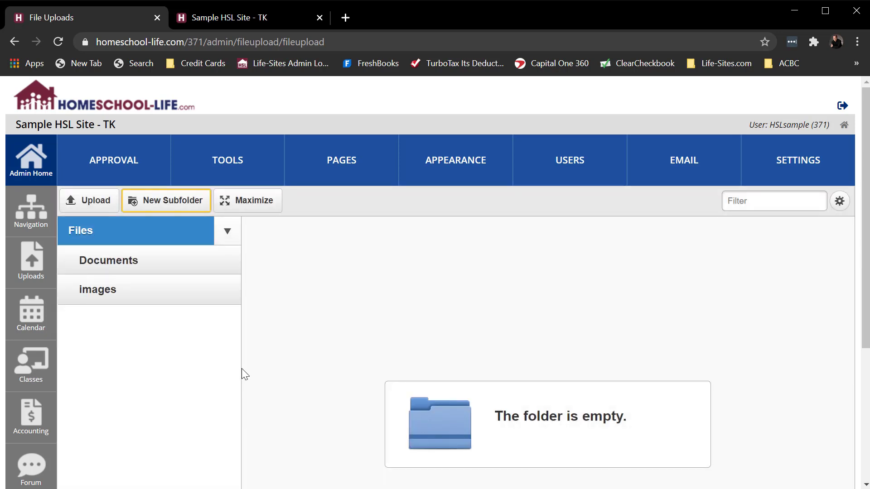
Step: Rename the images folder as Images
left_click(94, 291)
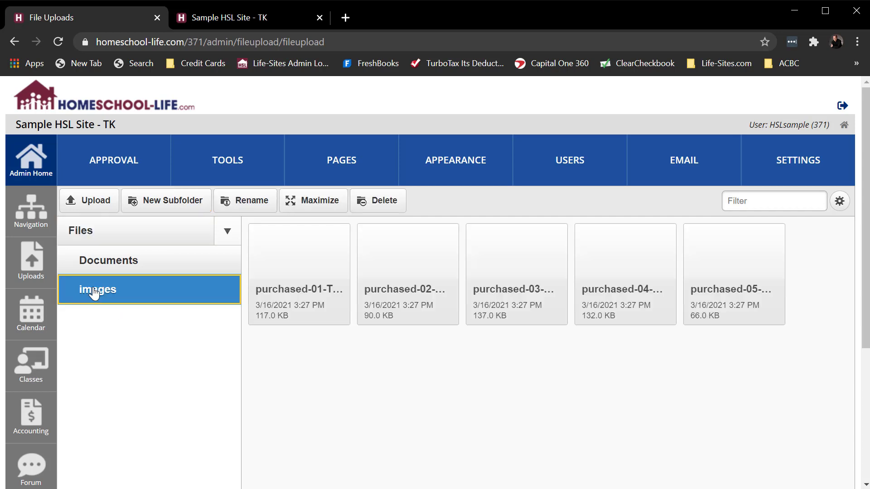
left_click(240, 200)
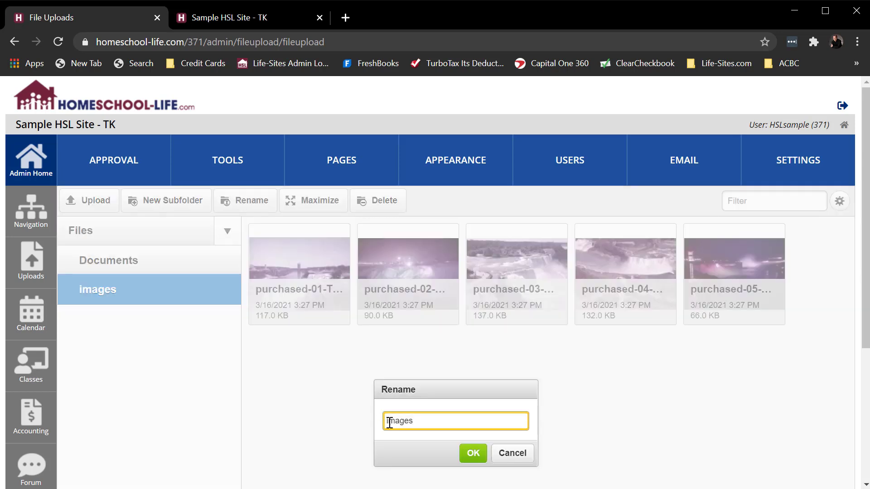
left_click_drag(389, 426, 377, 427)
type("I")
left_click(473, 454)
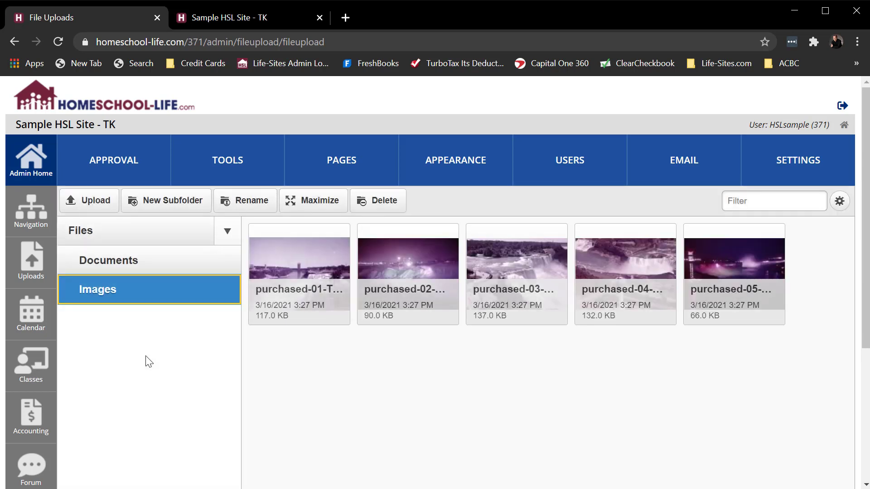
Step: Upload Sample document.docx from the Desktop into the Documents folder
left_click(117, 271)
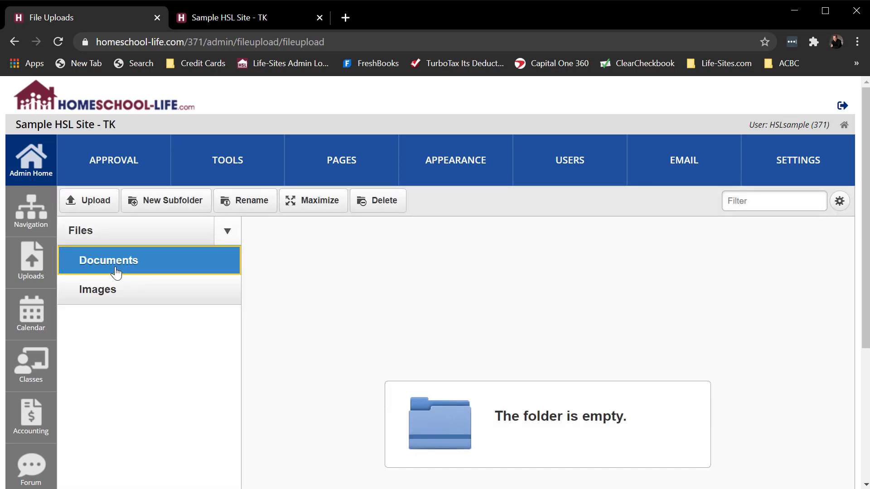
left_click(68, 204)
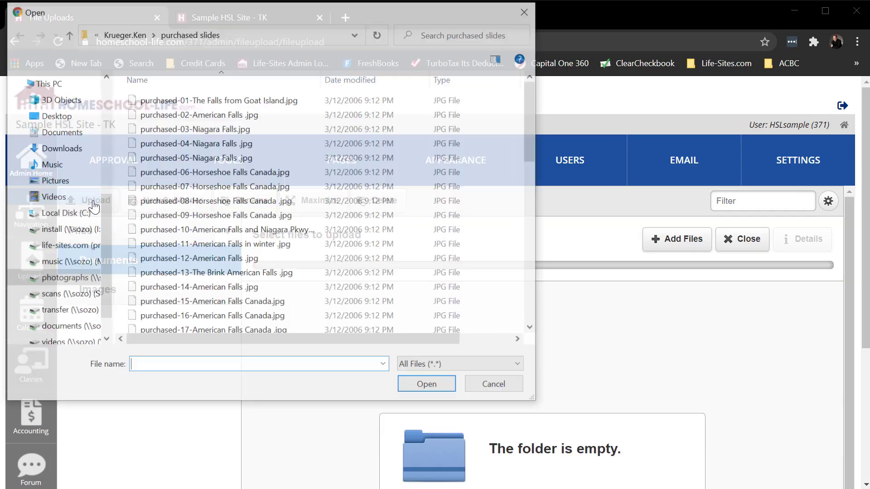
left_click(55, 116)
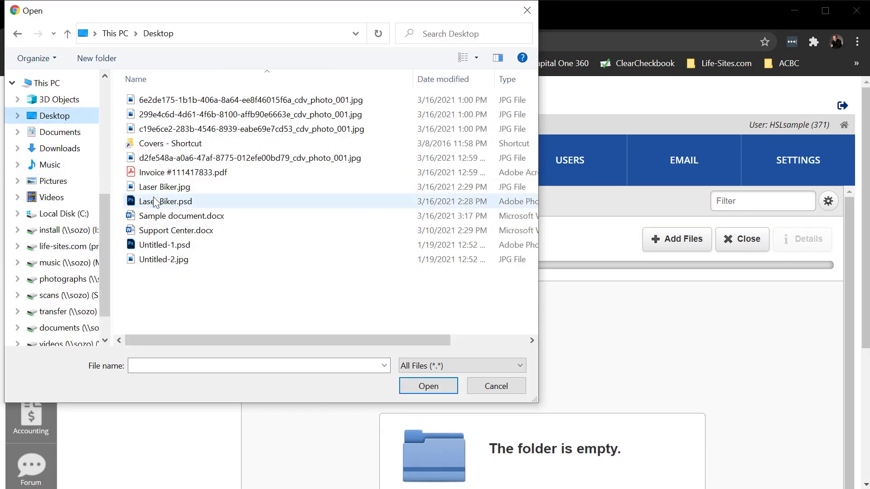
left_click(168, 218)
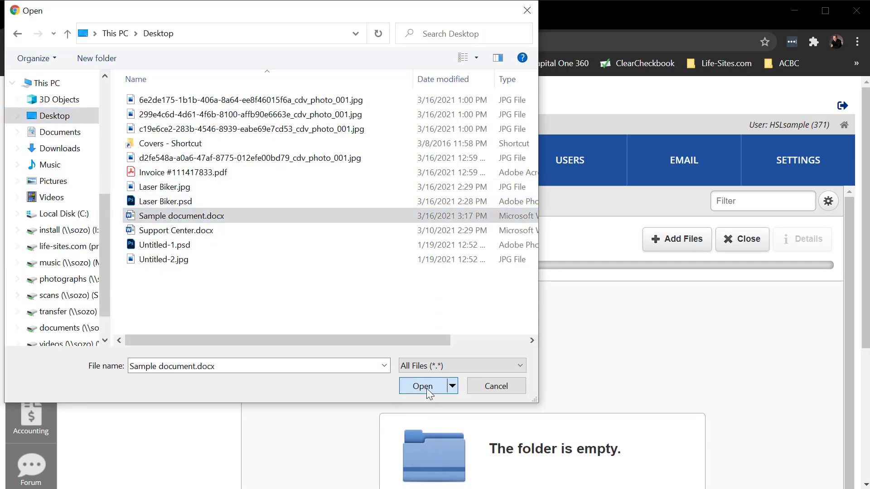
left_click(425, 387)
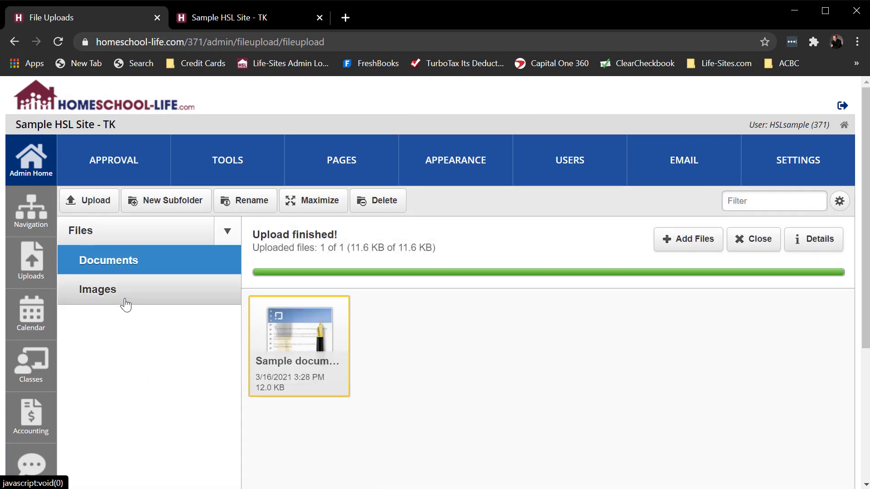
Step: Review the contents of the Documents and Images folders
left_click(106, 293)
left_click(104, 265)
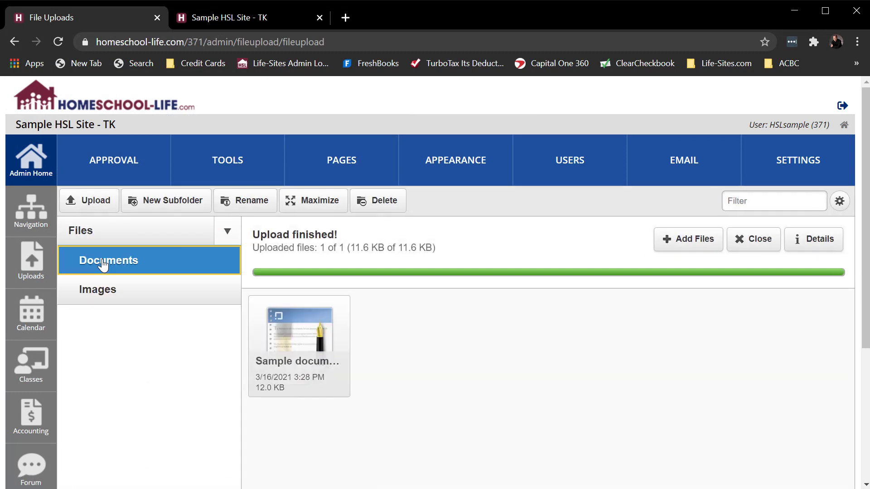
left_click(109, 290)
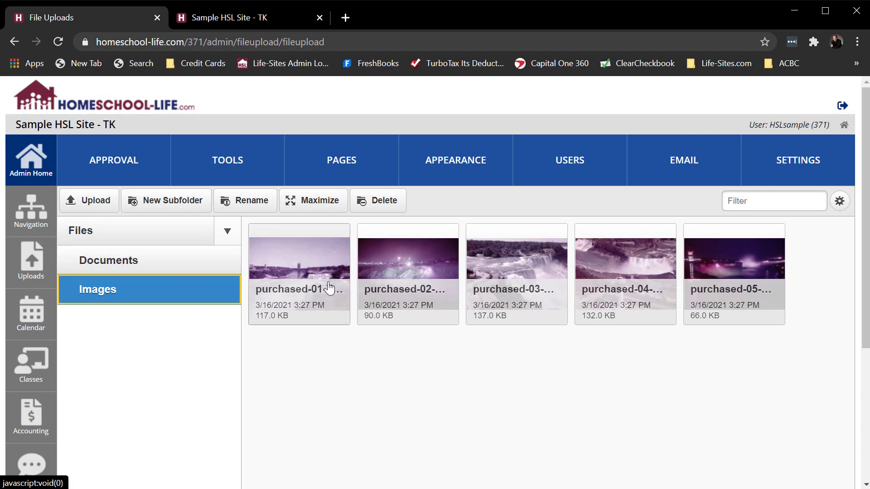
Step: Select the purchased-01 picture in the Images folder and examine its full web address
left_click(299, 295)
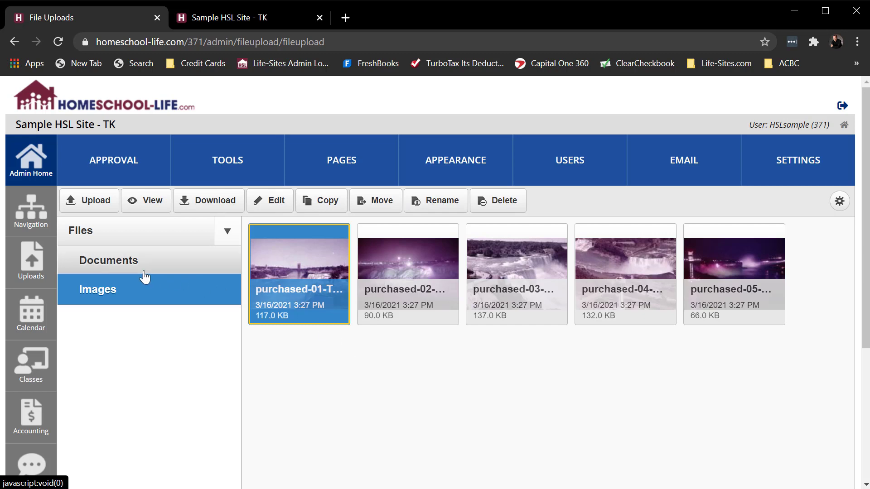
scroll(547, 373, "down", 2)
scroll(546, 373, "down", 3)
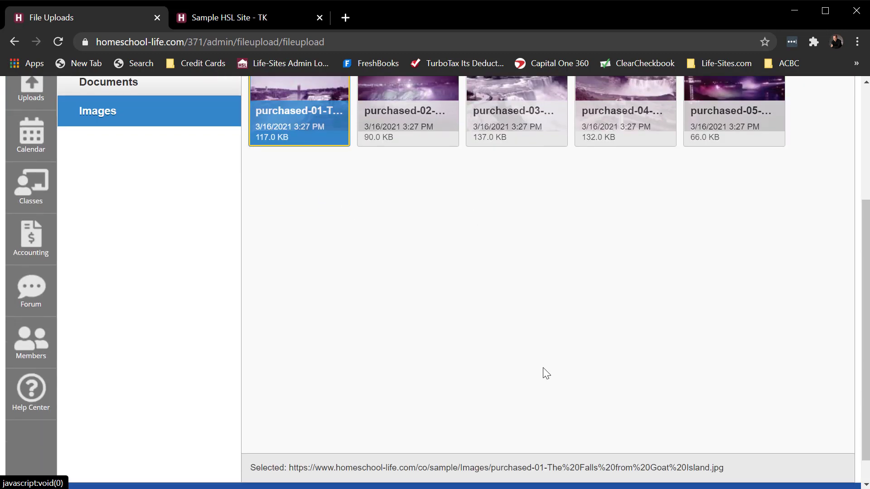
left_click_drag(728, 436, 575, 437)
scroll(521, 284, "up", 4)
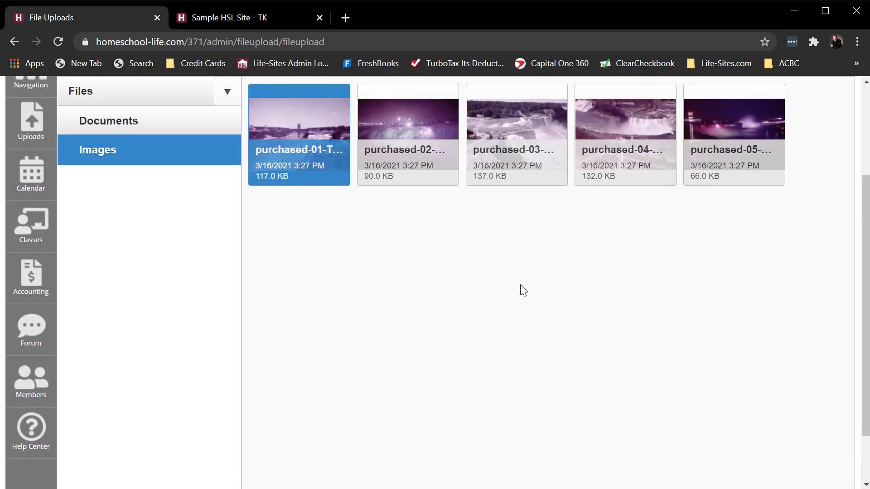
scroll(521, 285, "down", 4)
left_click(731, 439)
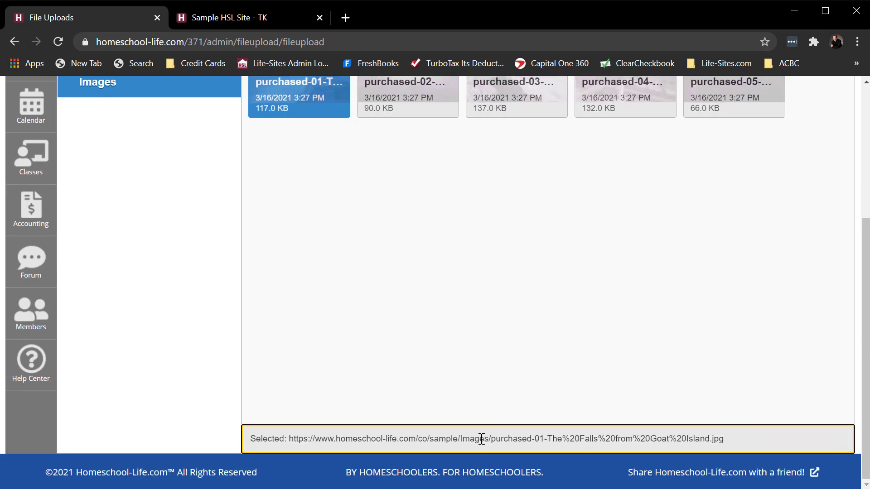
scroll(700, 372, "up", 2)
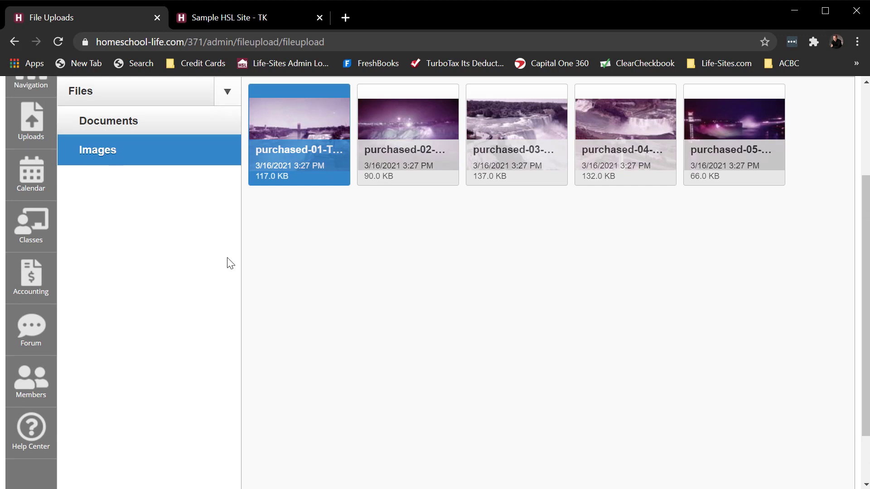
scroll(230, 263, "down", 2)
scroll(230, 263, "up", 2)
scroll(218, 269, "up", 2)
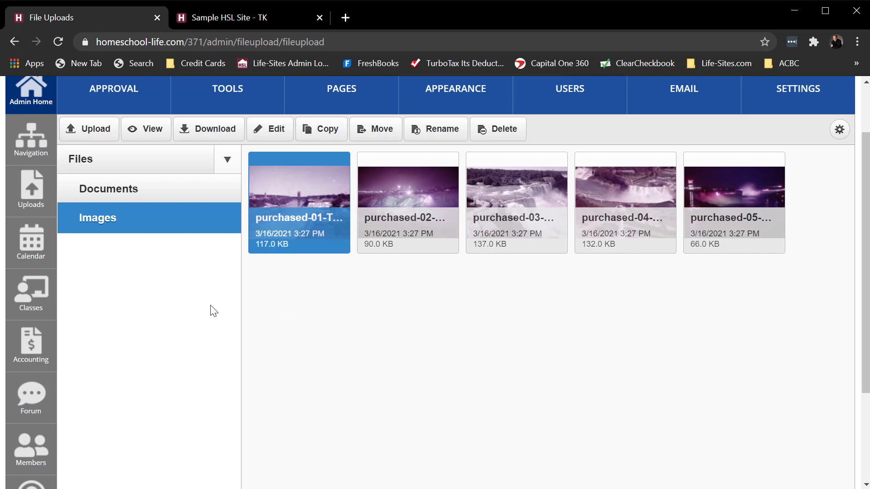
scroll(211, 311, "up", 2)
scroll(212, 311, "down", 4)
Step: Open the Home Page Designer for the site's private home page
scroll(212, 311, "up", 1)
scroll(139, 273, "up", 2)
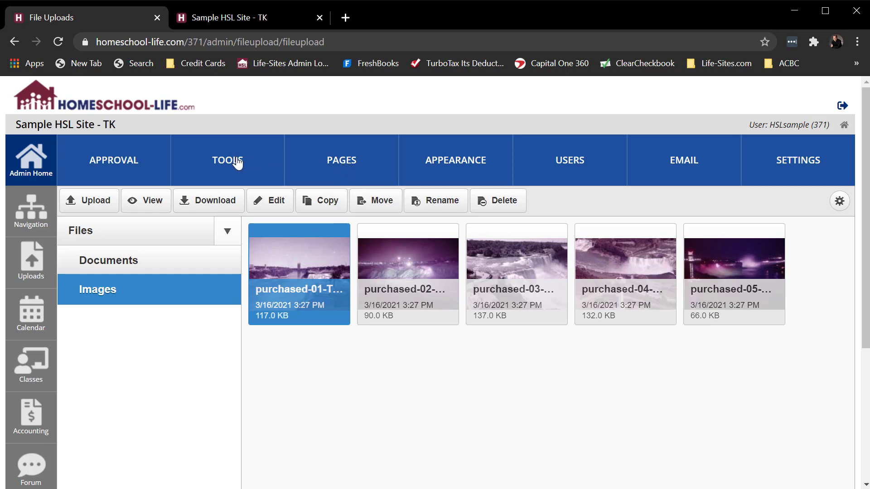
left_click(334, 163)
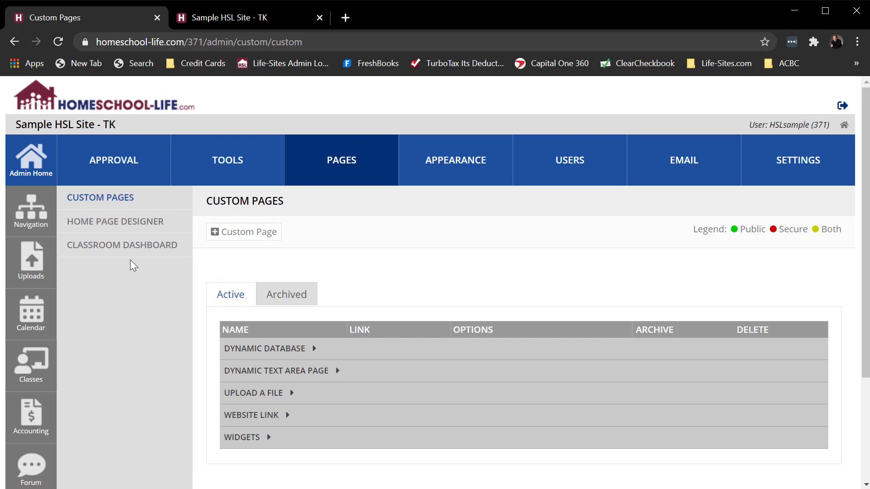
left_click(112, 223)
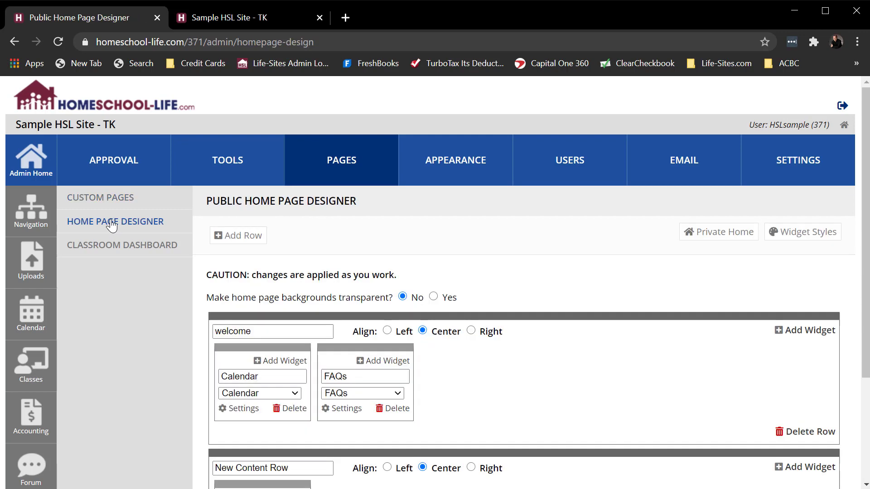
left_click(225, 19)
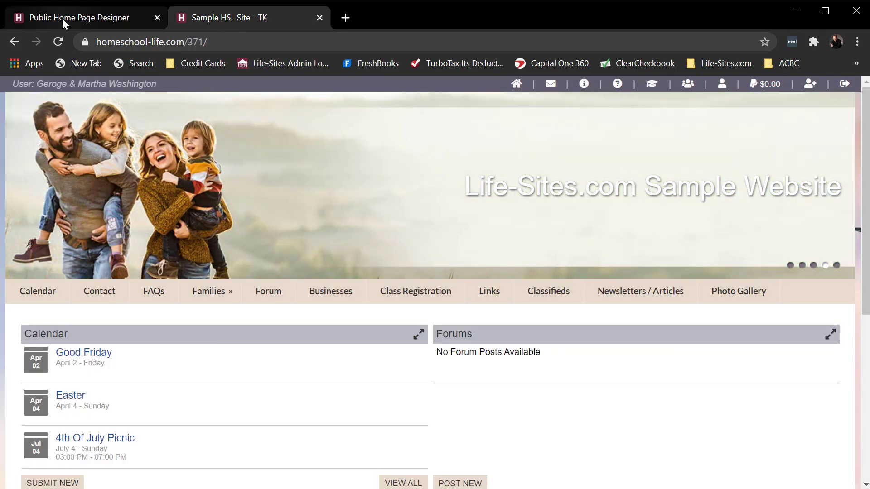
left_click(61, 18)
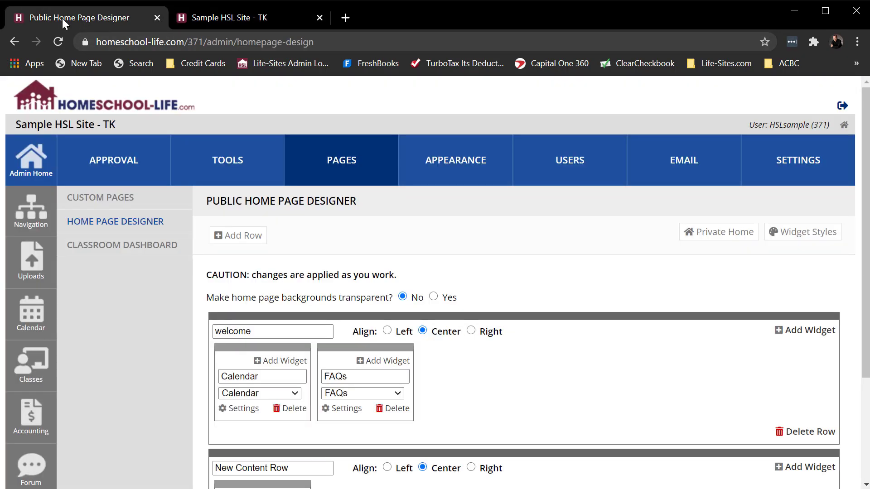
left_click(719, 239)
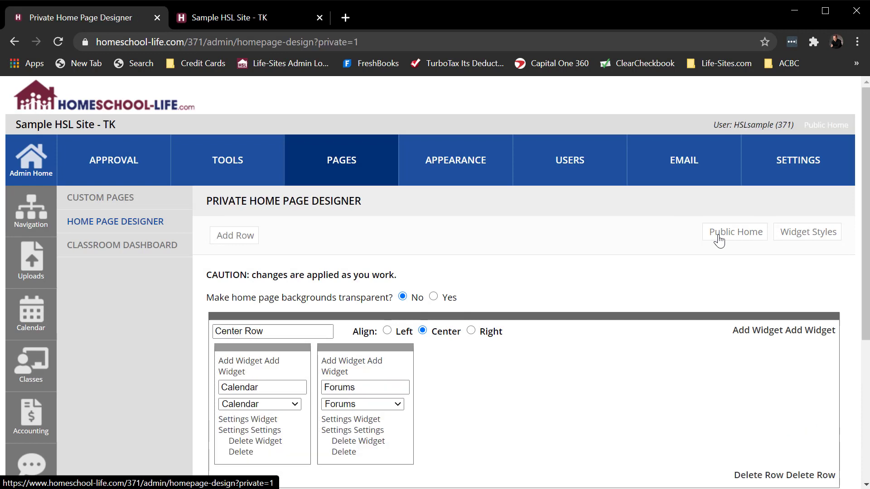
Step: Add a center-aligned content row to the private home page and place a new widget in it
left_click(248, 242)
left_click(404, 331)
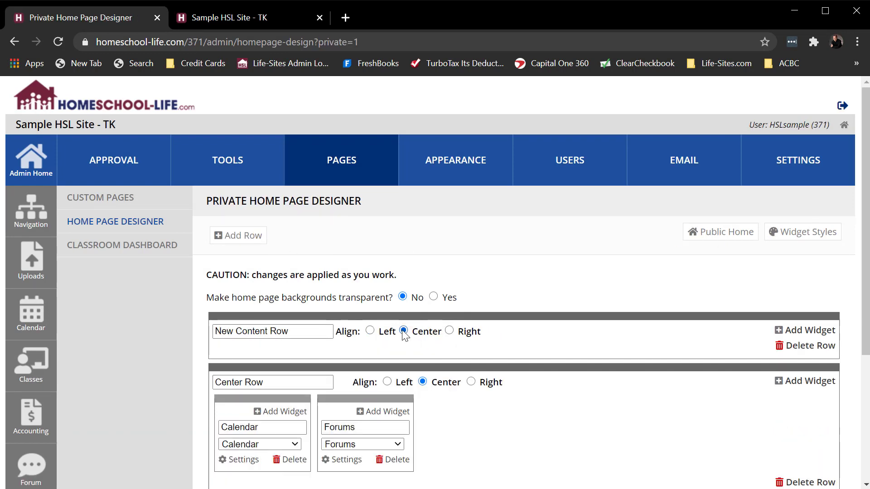
left_click(818, 331)
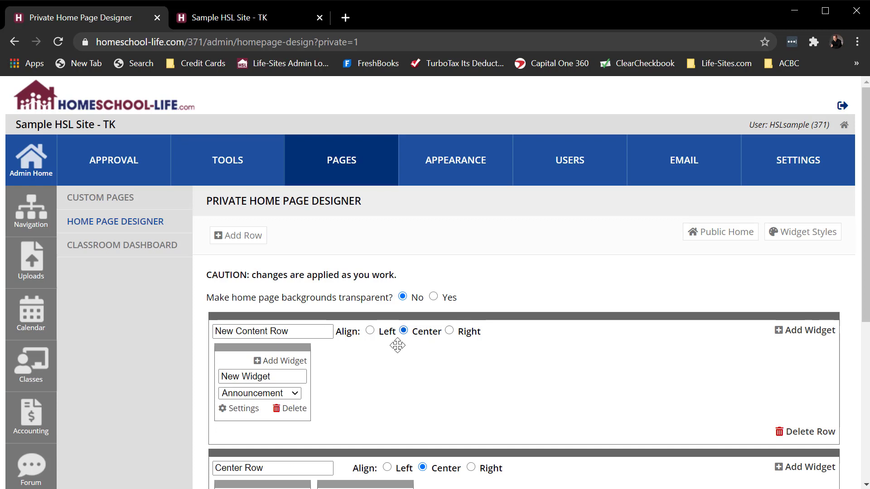
Step: Set the new widget's type to File Uploads Folder and title it Family Vacation
left_click(285, 393)
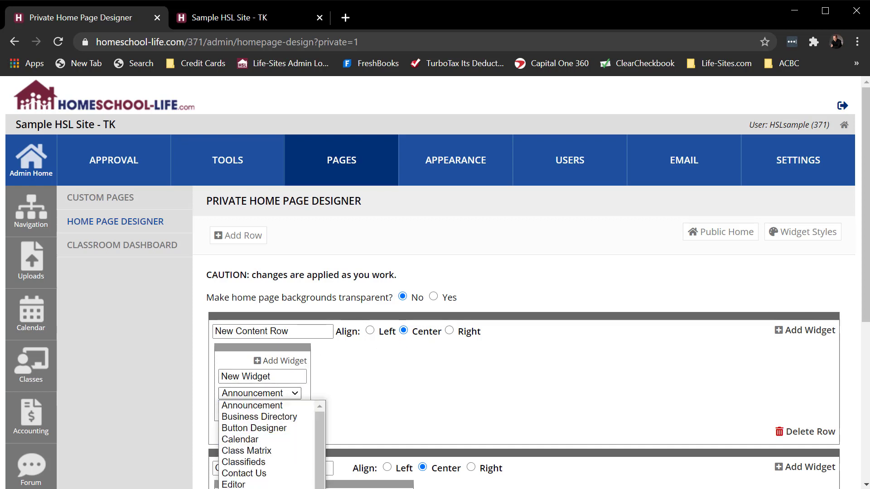
left_click(248, 488)
left_click_drag(277, 376, 202, 380)
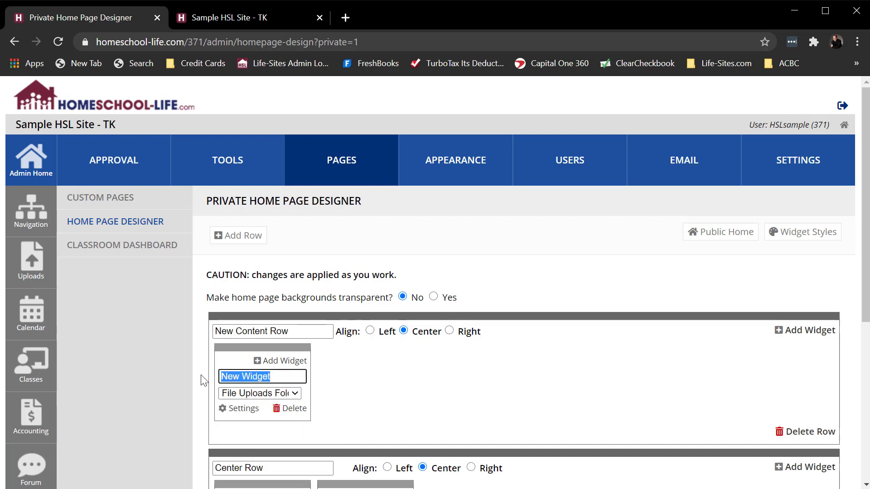
type("Family V")
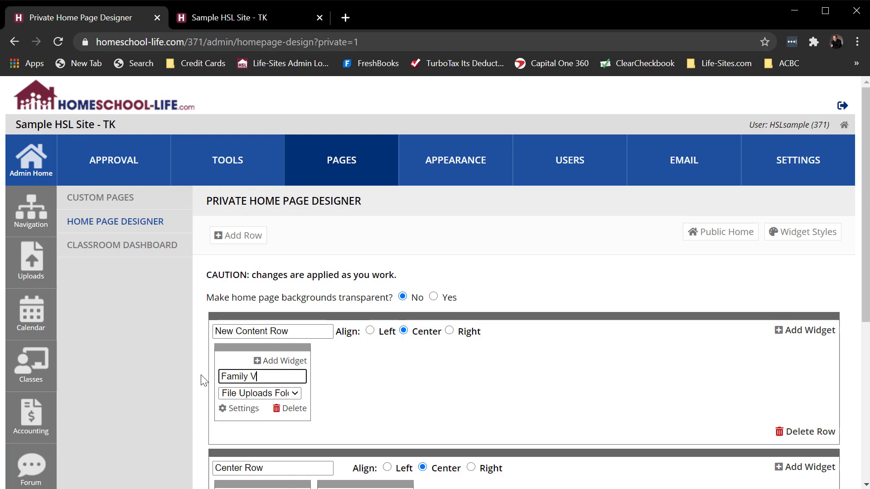
type("acation")
Step: Configure the Family Vacation widget to list files from the \Images uploads directory and save its settings
left_click(232, 410)
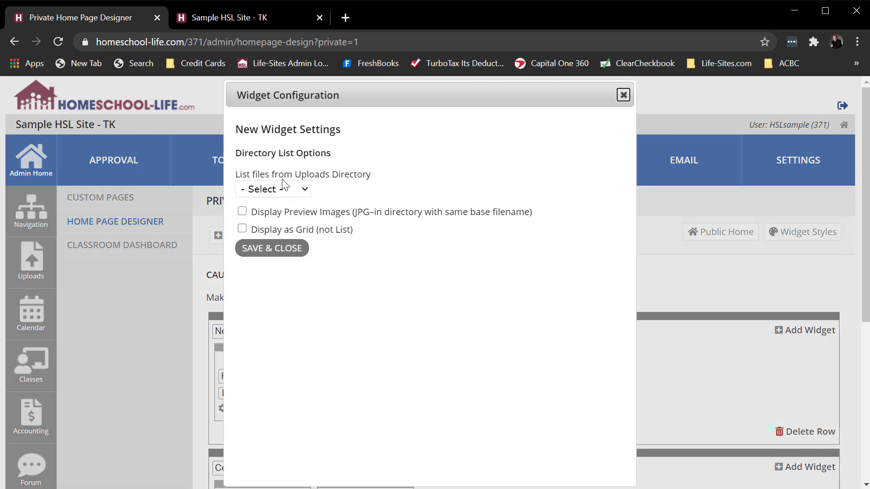
left_click(282, 193)
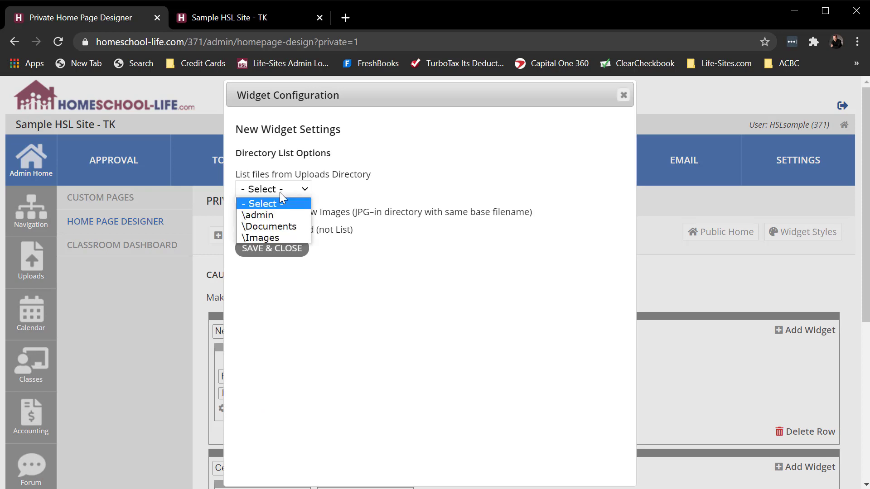
left_click(271, 236)
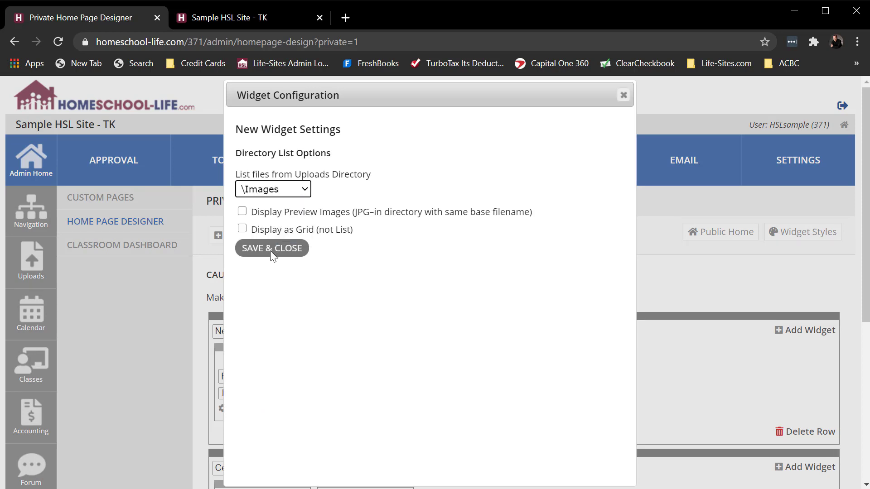
left_click(272, 249)
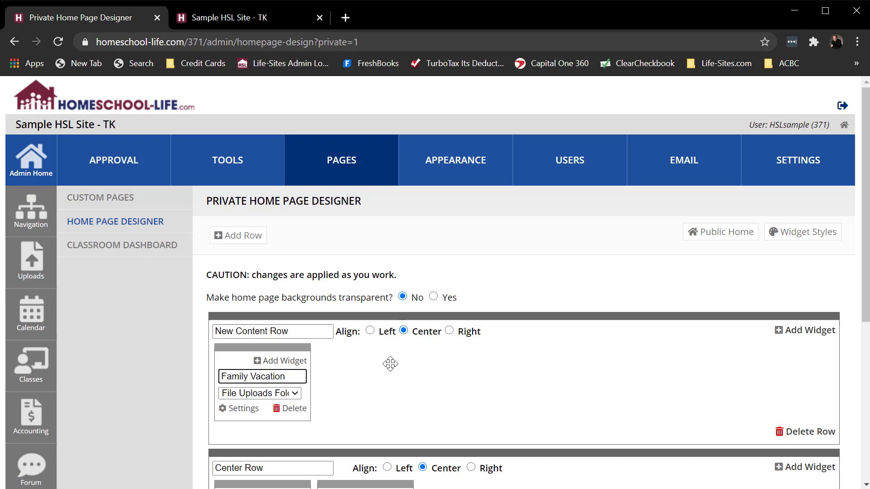
Step: Reload the member site's home page and examine the file list in the Family Vacation widget
left_click(222, 18)
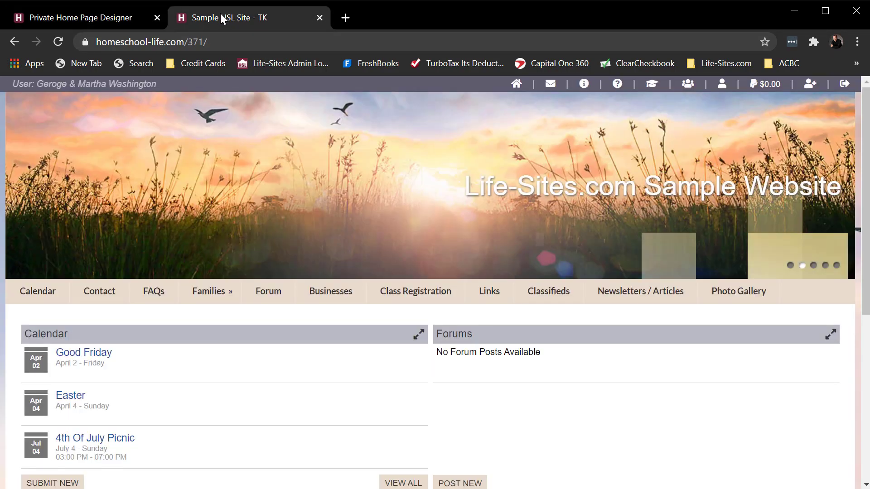
left_click(517, 85)
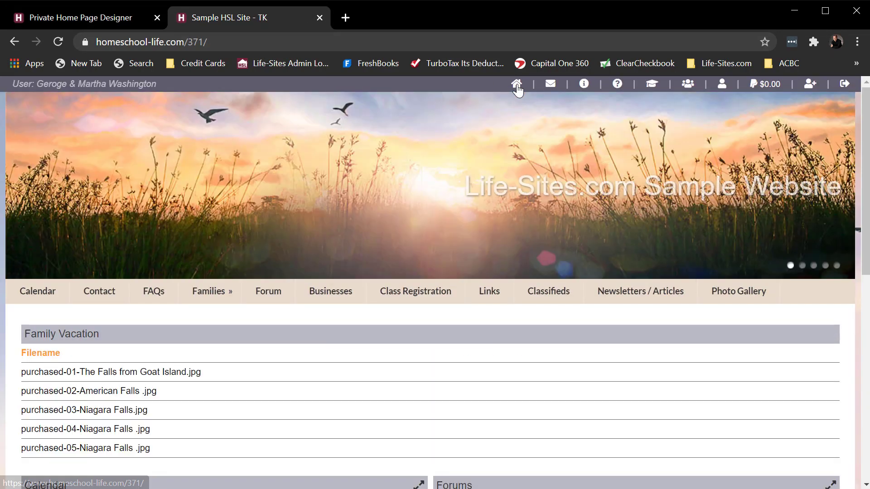
scroll(301, 424, "down", 3)
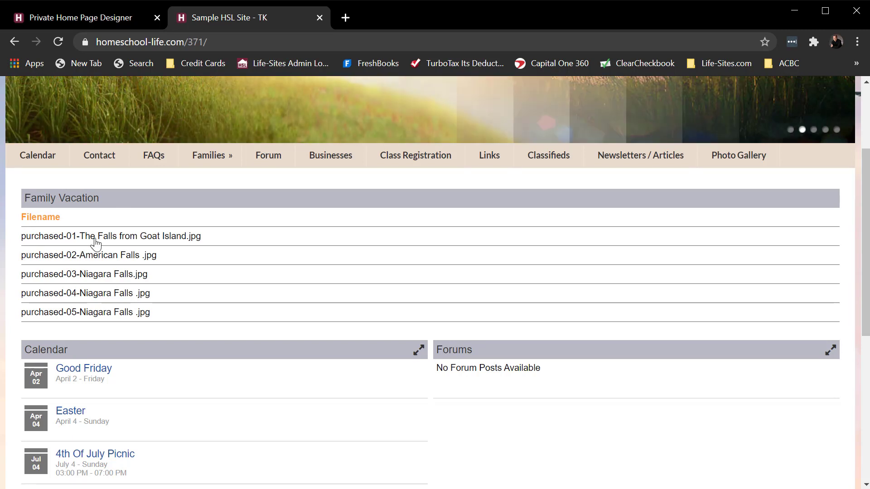
Step: Return to the admin site and open the About Us dynamic text area page from the custom pages for editing
left_click(106, 21)
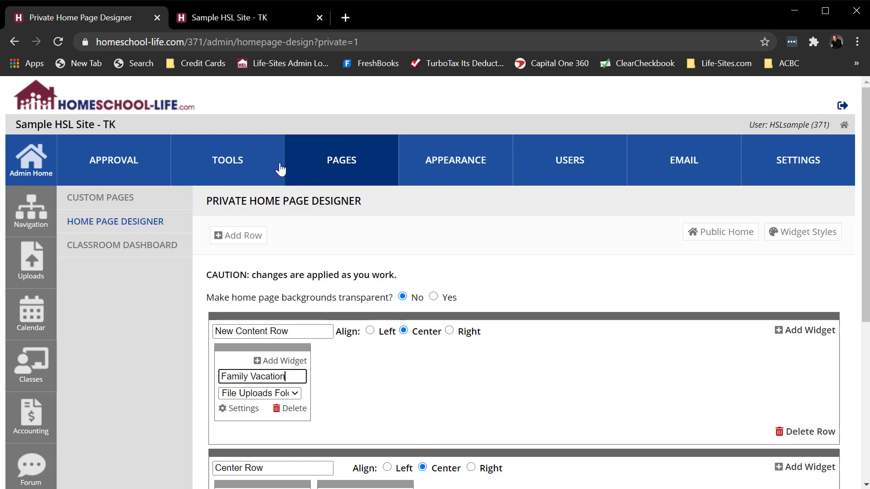
left_click(352, 169)
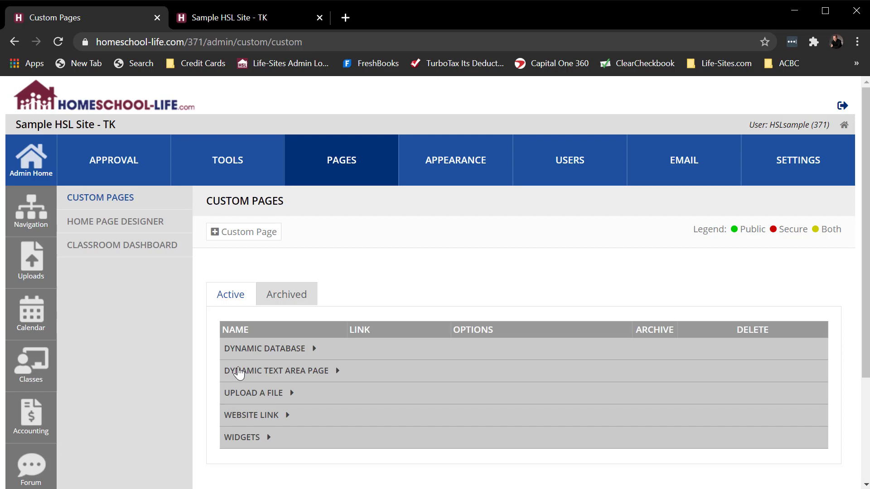
left_click(239, 373)
scroll(249, 389, "down", 1)
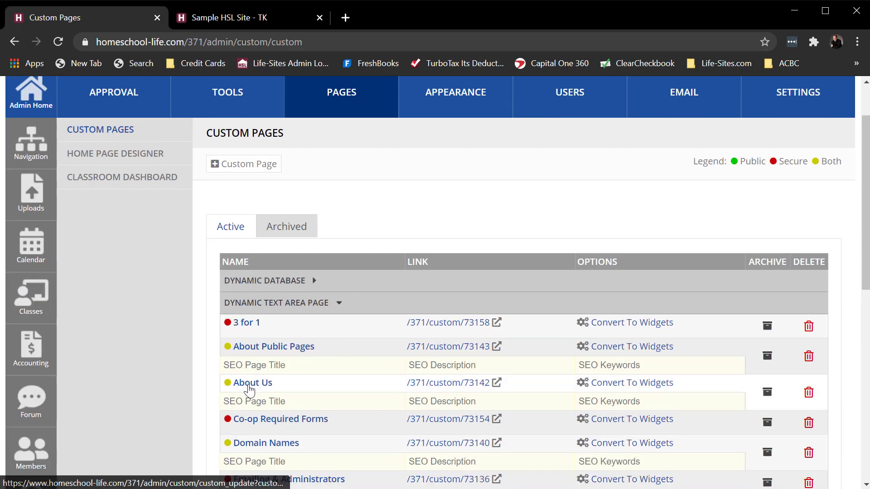
left_click(253, 386)
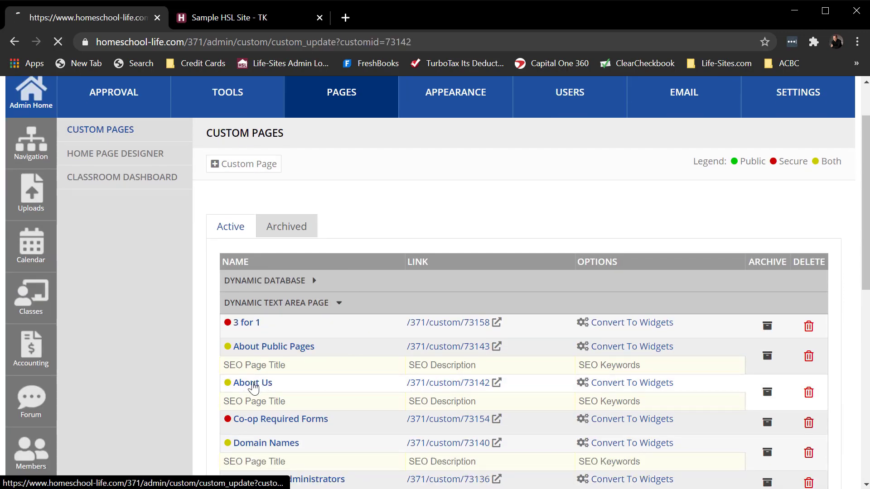
Step: Enter the text "This is a document" in the About Us page's content editor
scroll(638, 357, "down", 20)
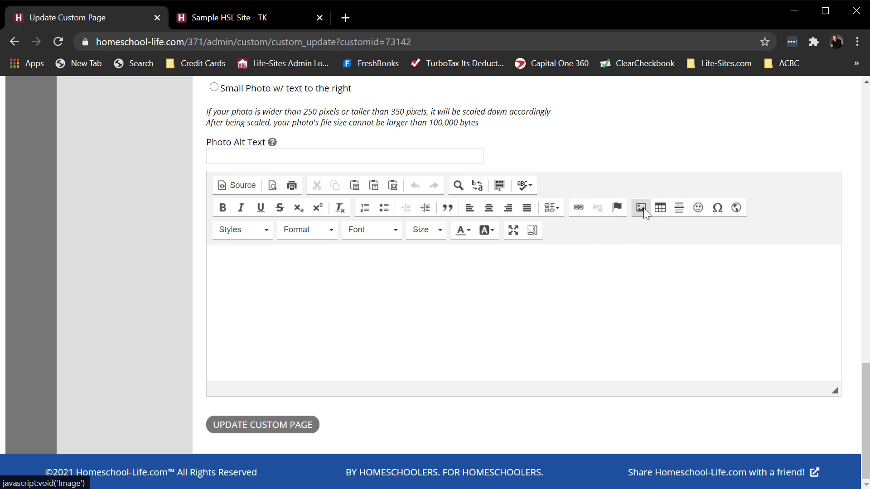
left_click(480, 264)
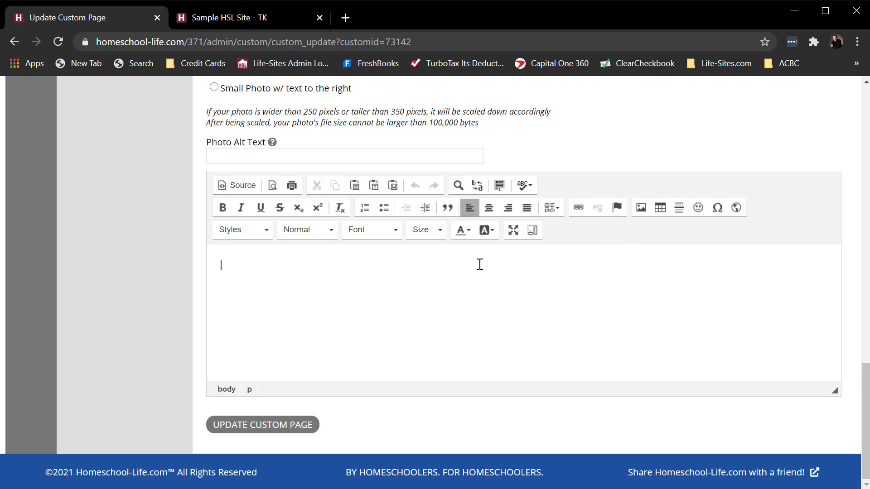
type("This is a document")
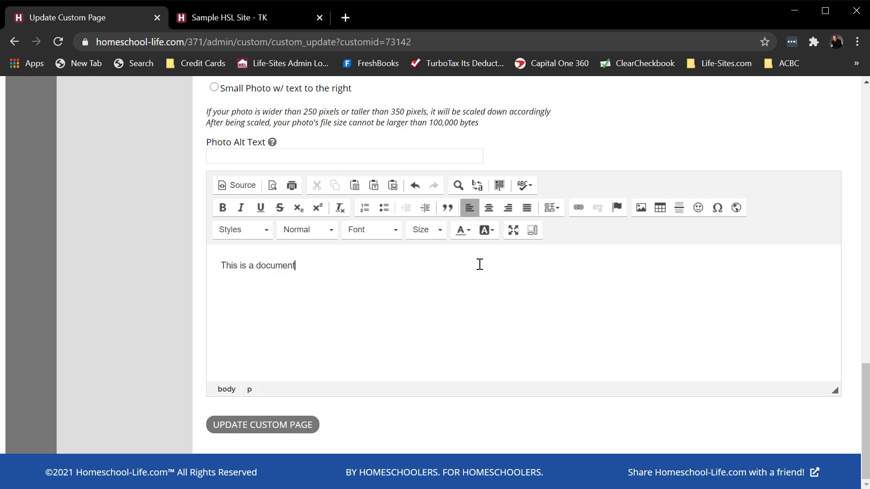
Step: Link the word "document" in the page text to the Sample document file in the server's Documents folder
double_click(276, 264)
left_click(582, 209)
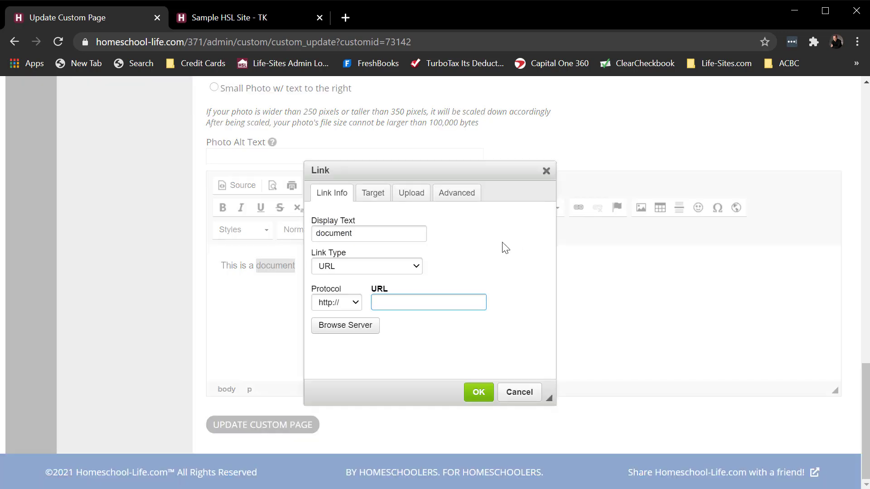
left_click(345, 329)
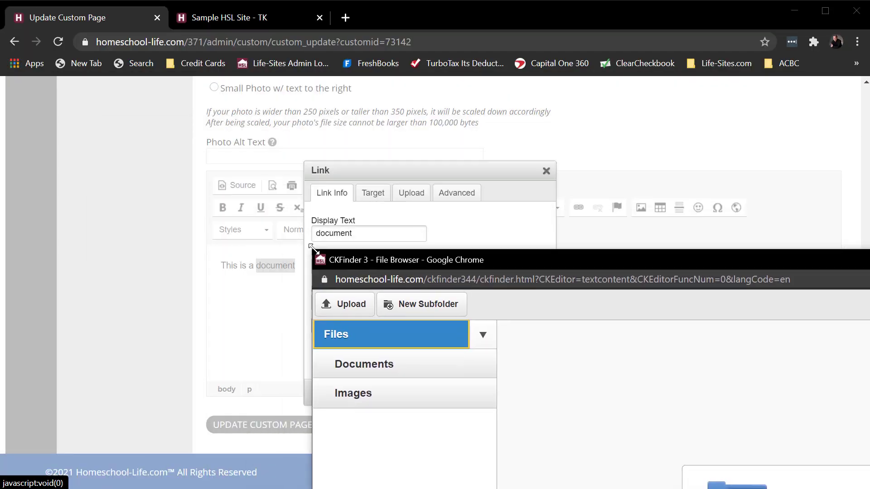
left_click_drag(484, 272, 237, 62)
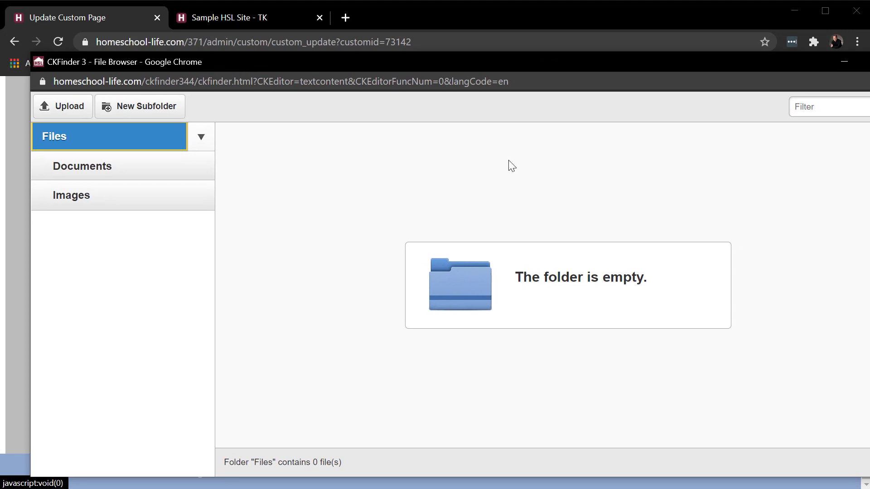
left_click_drag(869, 477, 837, 450)
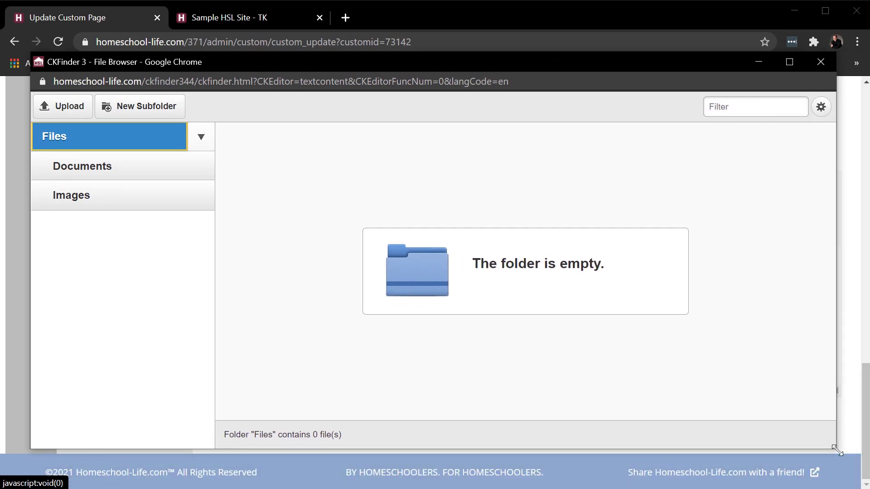
left_click(92, 173)
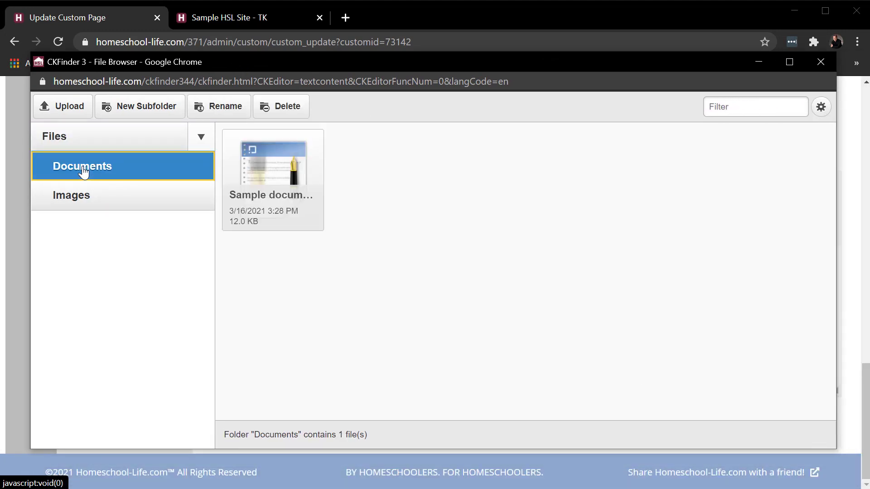
double_click(270, 207)
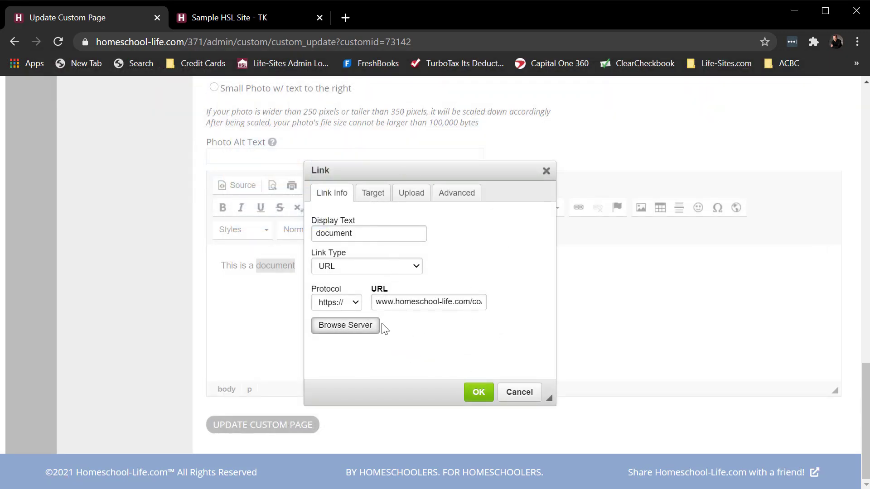
left_click(476, 392)
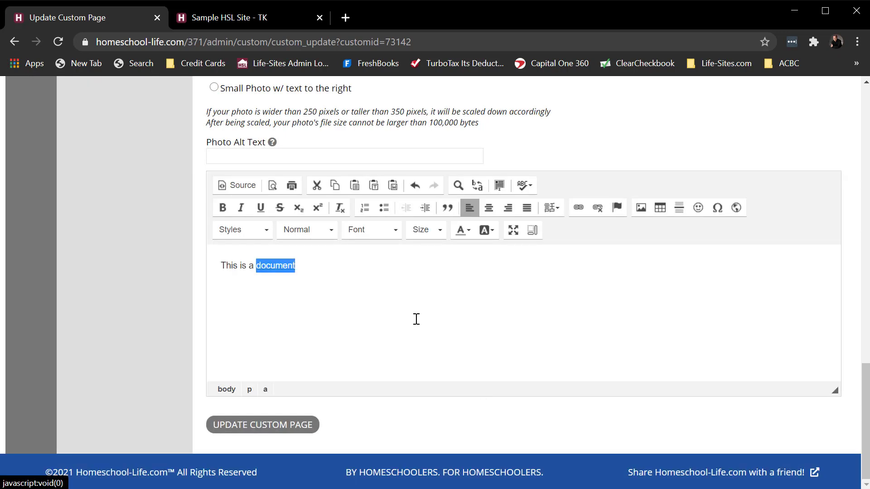
left_click(369, 277)
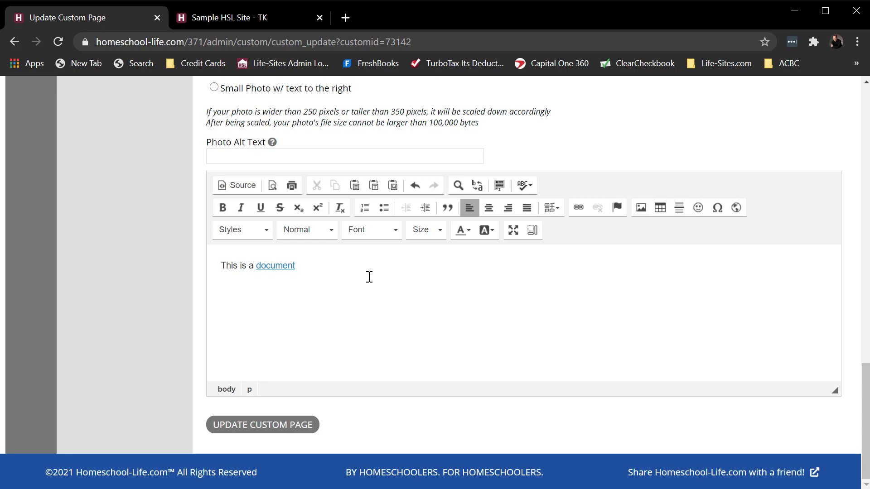
Step: Start a new image two lines below the document text, using purchased-03-Niagara Falls.jpg from the server's Images folder
key("Return")
key("Return")
left_click(642, 207)
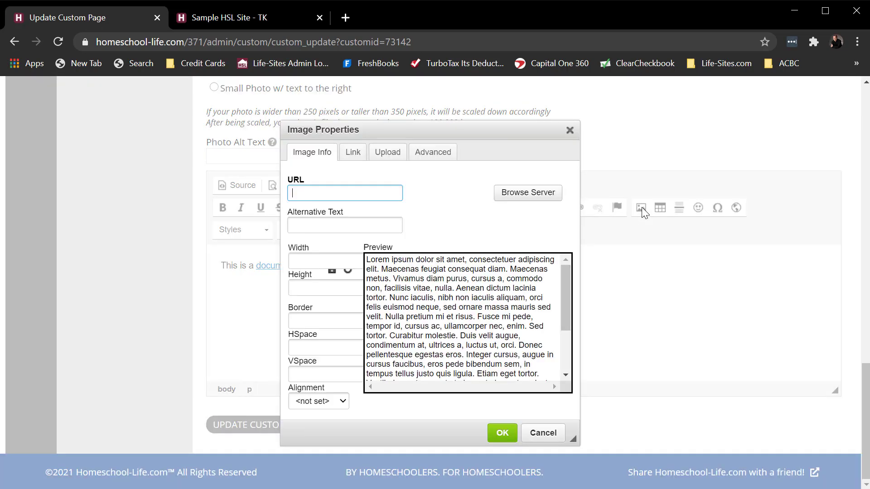
left_click(524, 193)
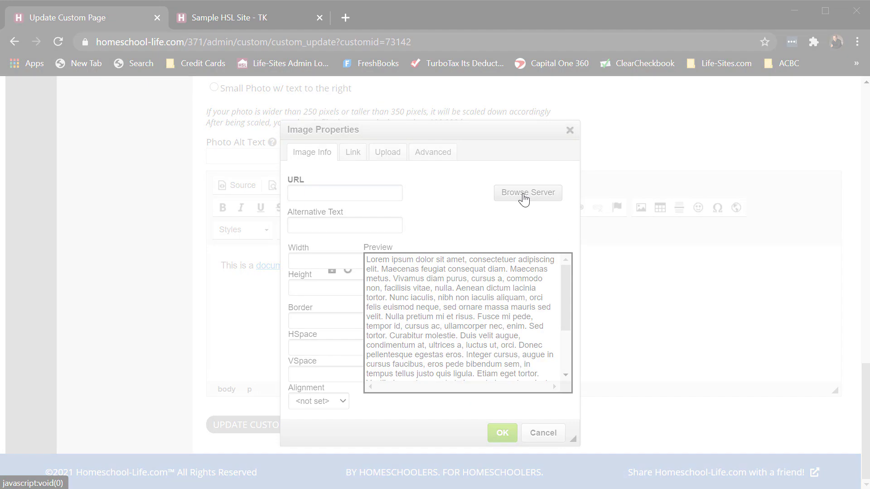
left_click_drag(0, 0, 268, 291)
left_click_drag(466, 308, 209, 83)
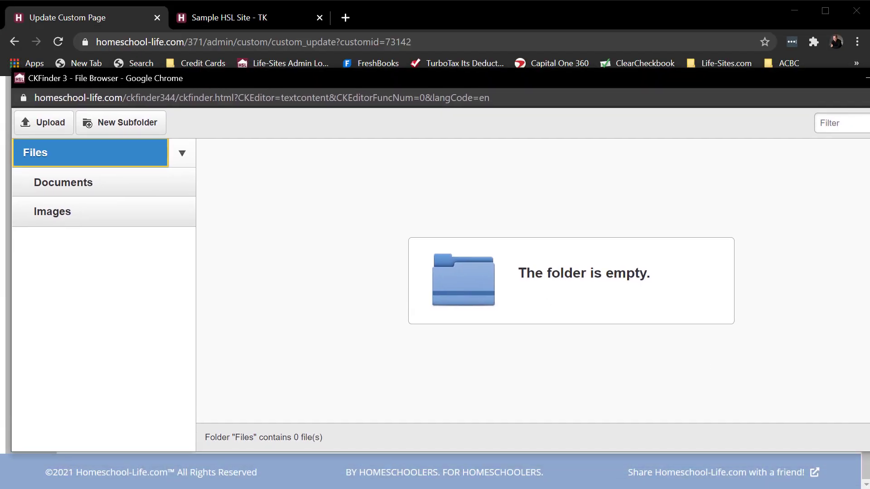
left_click_drag(869, 452, 751, 451)
left_click(30, 223)
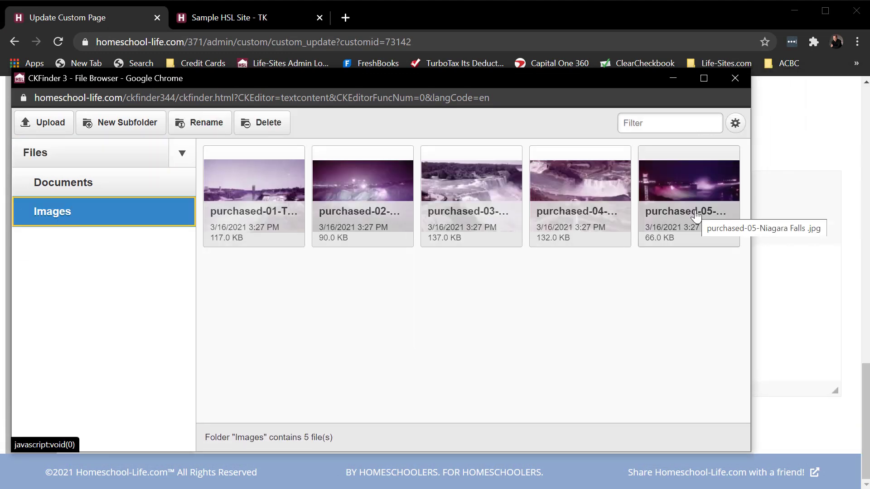
double_click(469, 209)
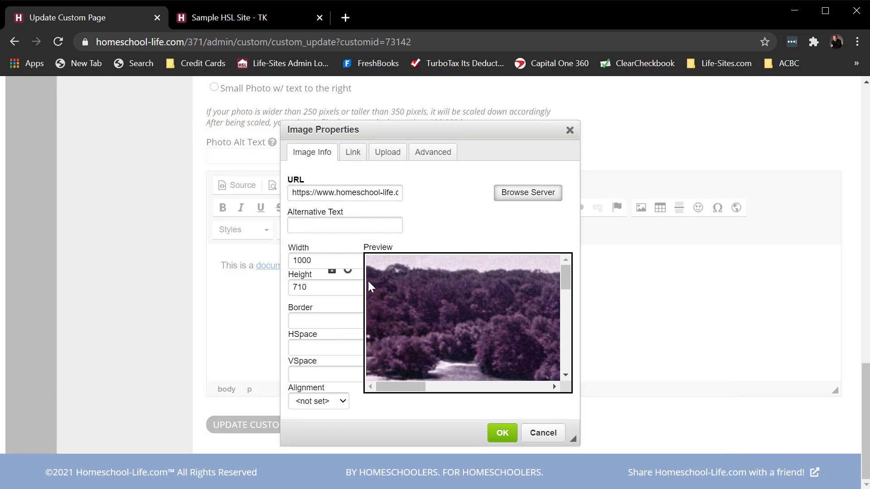
Step: Set the picture's width to 500 and insert it into the About Us page content
left_click_drag(336, 260, 268, 263)
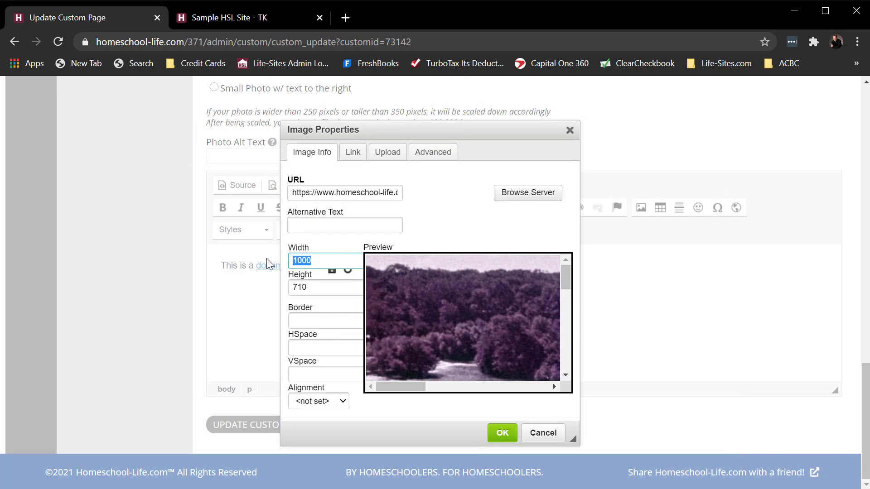
type("500")
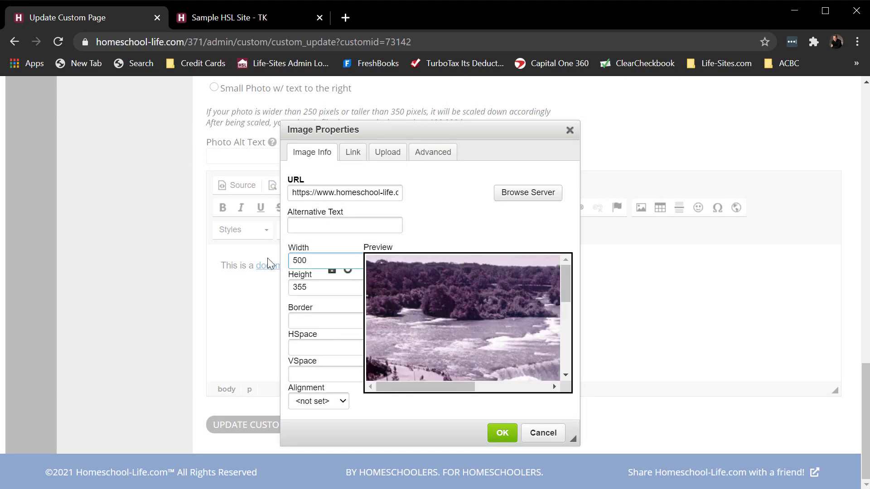
left_click(501, 433)
scroll(642, 341, "up", 4)
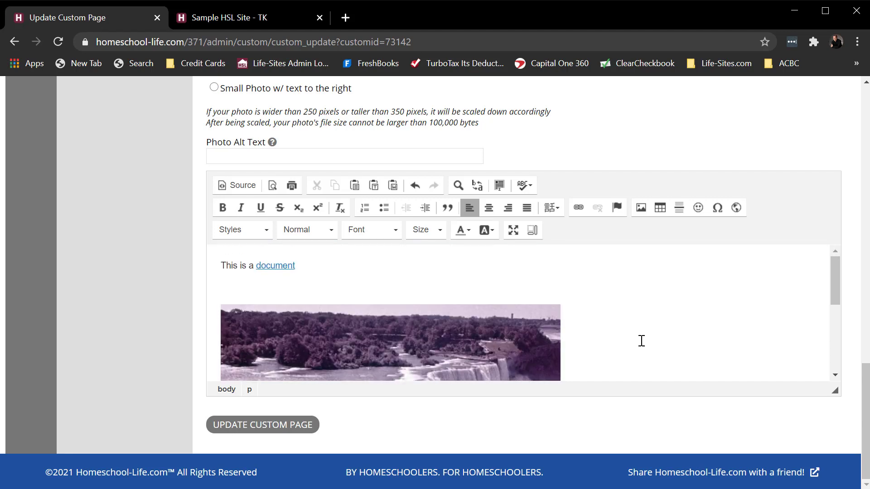
scroll(641, 341, "down", 4)
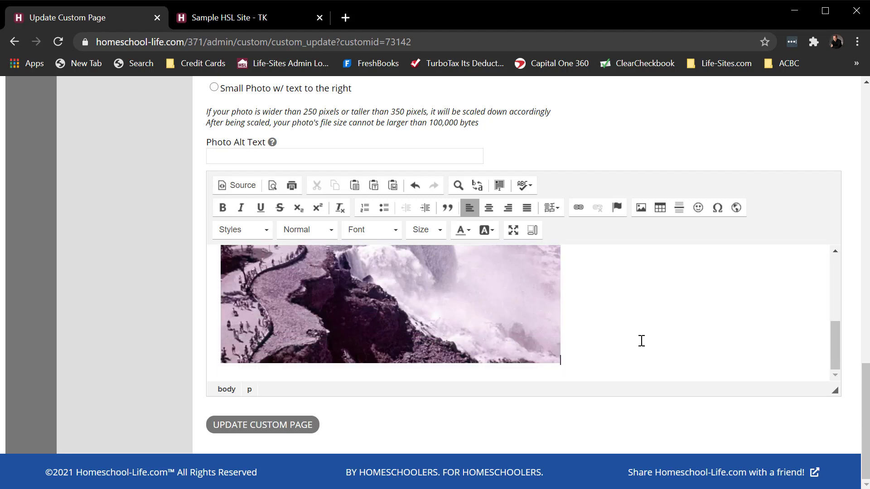
Step: Save the updated About Us custom page and expand the dynamic text area pages in the custom pages list
left_click(255, 425)
left_click(569, 119)
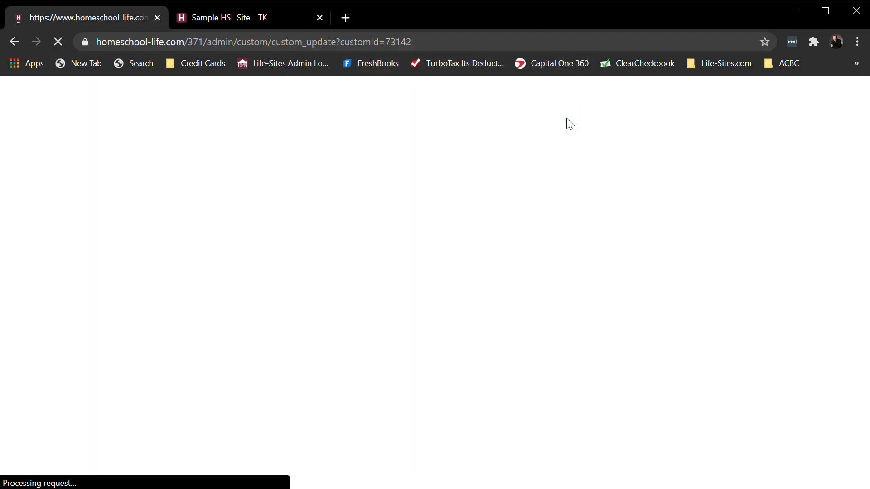
left_click(293, 370)
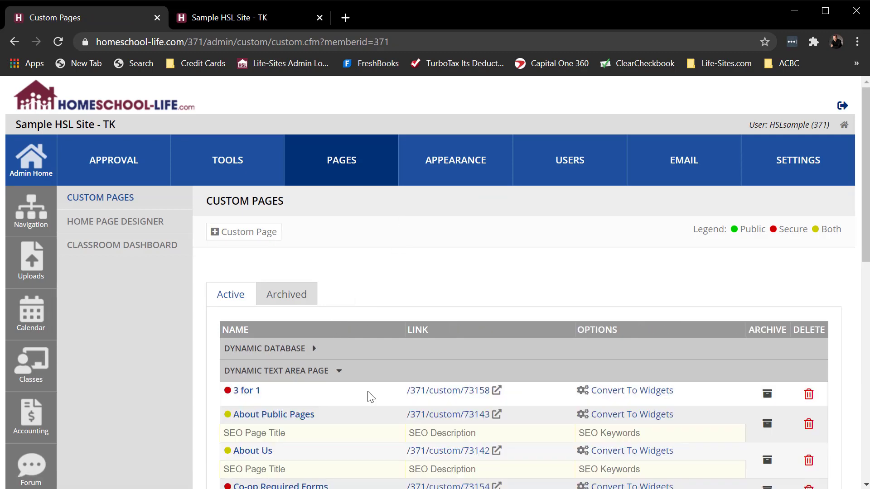
Step: Open the live About Us page from its custom page link and test the document link by downloading the file
left_click(442, 455)
scroll(563, 404, "down", 5)
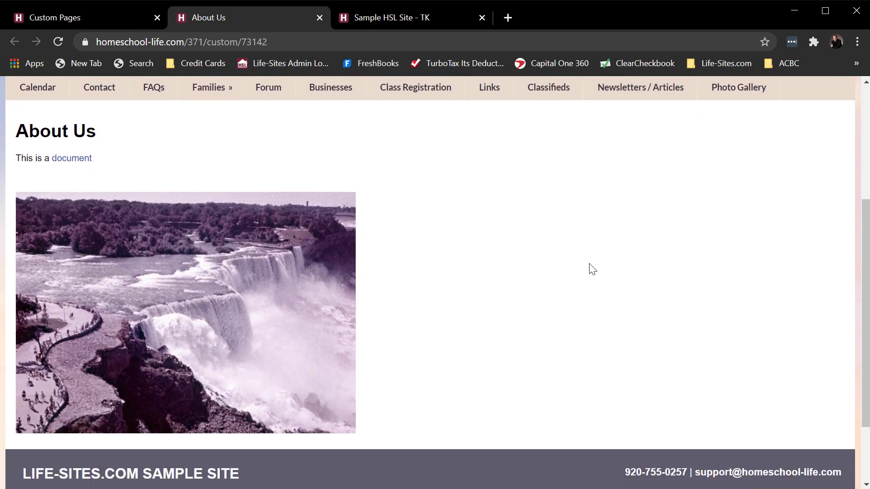
left_click(72, 164)
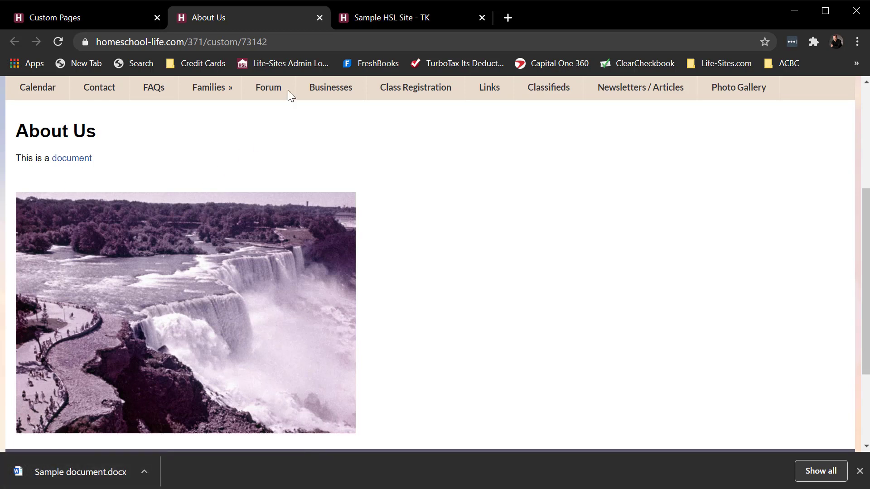
Step: Close the live About Us page, review the Family Vacation files on the member site's home page, and return to the admin site
left_click(319, 17)
left_click(272, 17)
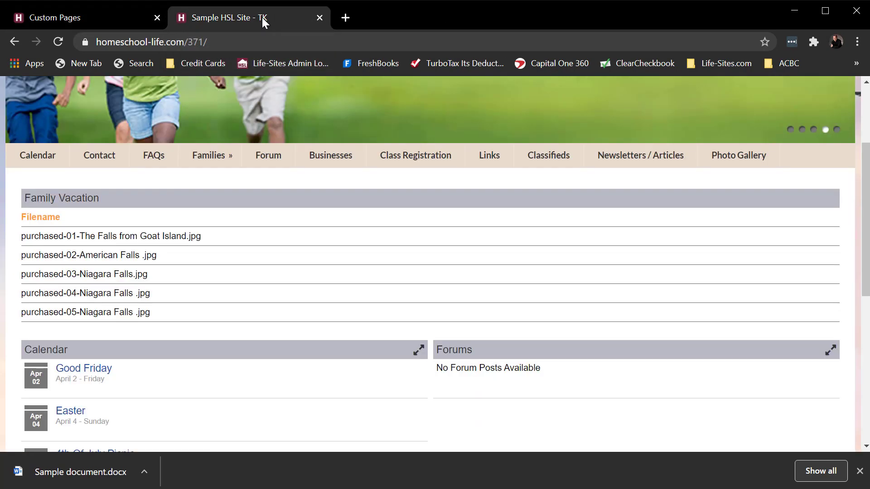
left_click(105, 16)
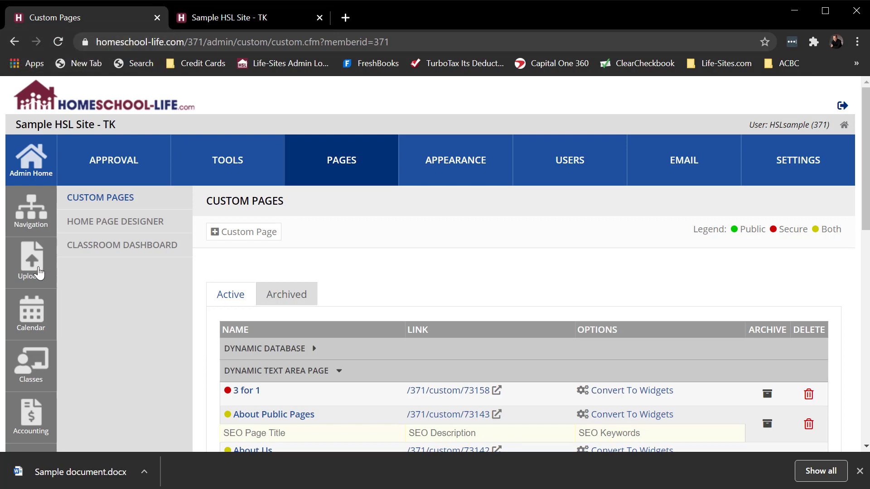
Step: Open the file uploads area and view the contents of the Documents and Images folders
left_click(39, 274)
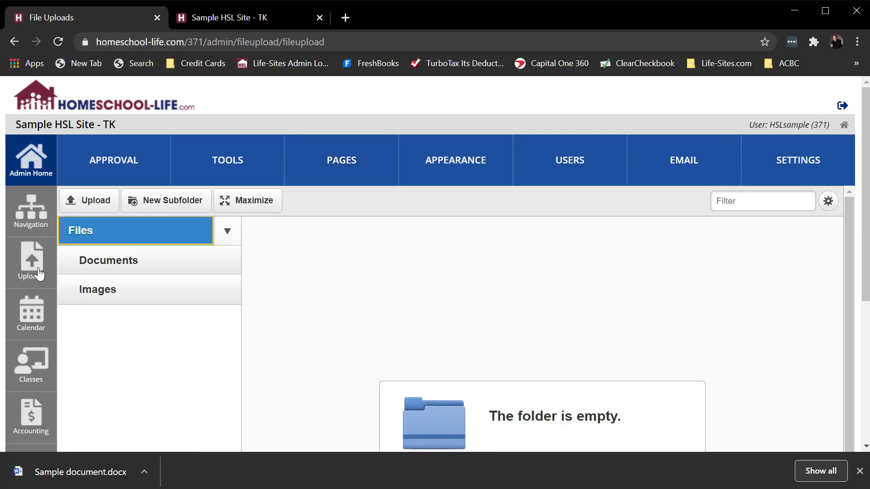
left_click(127, 268)
left_click(123, 297)
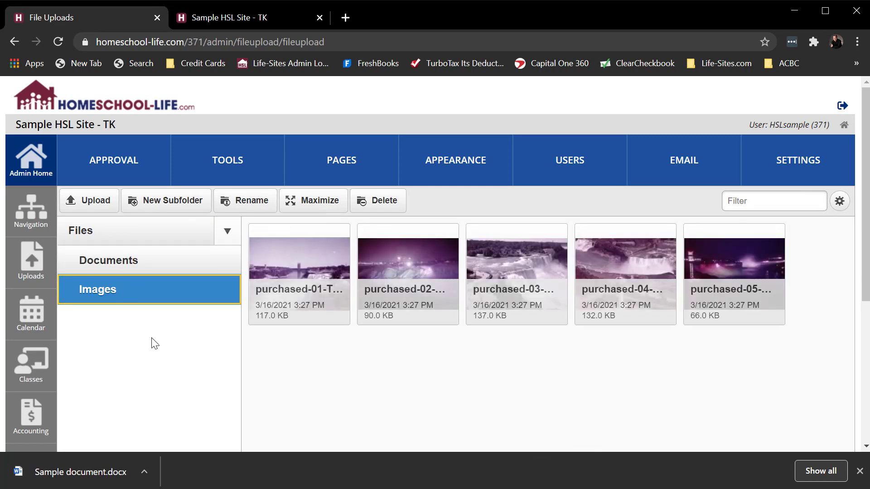
Step: View the editing options for purchased-01-The Falls from Goat Island.jpg, leave the image editor without saving, and return to the admin home page
left_click(310, 308)
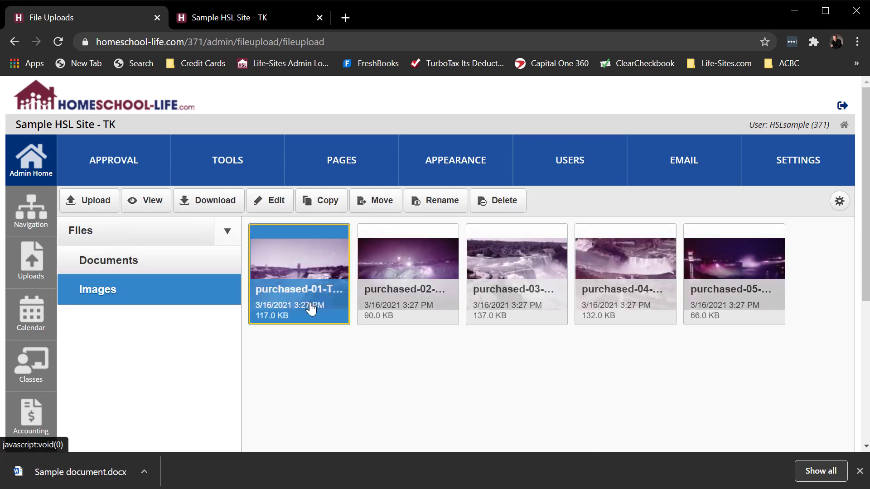
left_click(277, 202)
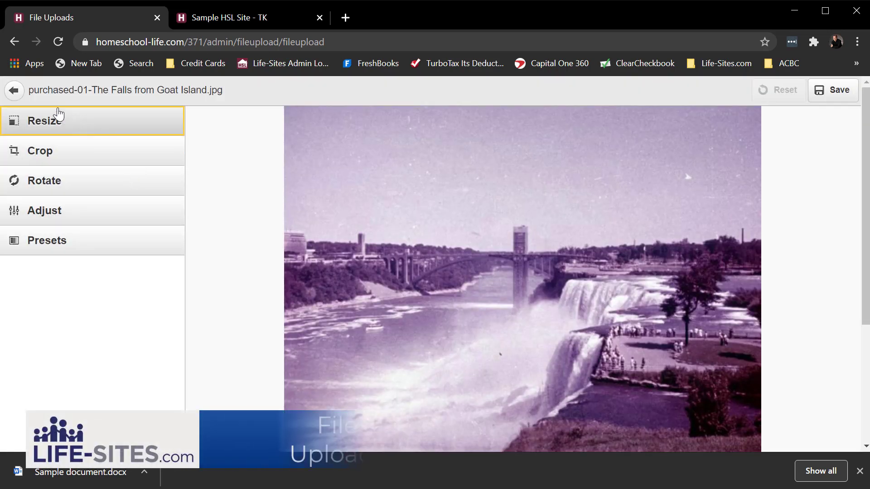
left_click(16, 93)
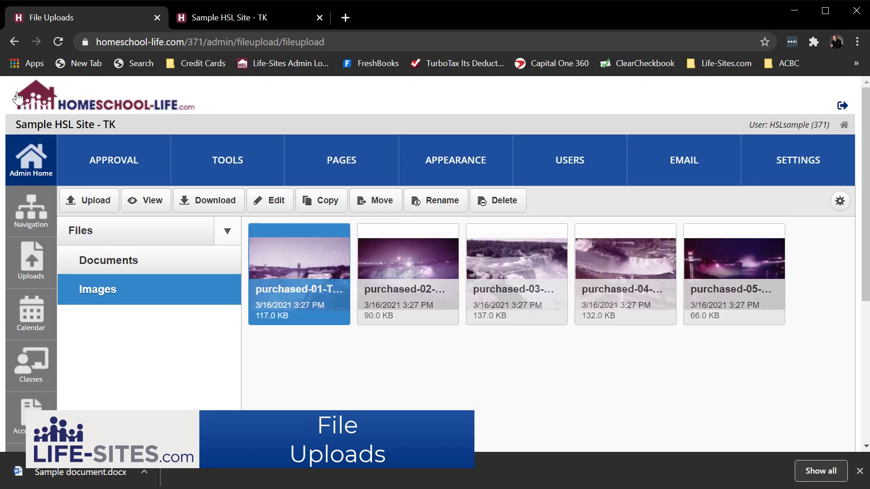
left_click(30, 165)
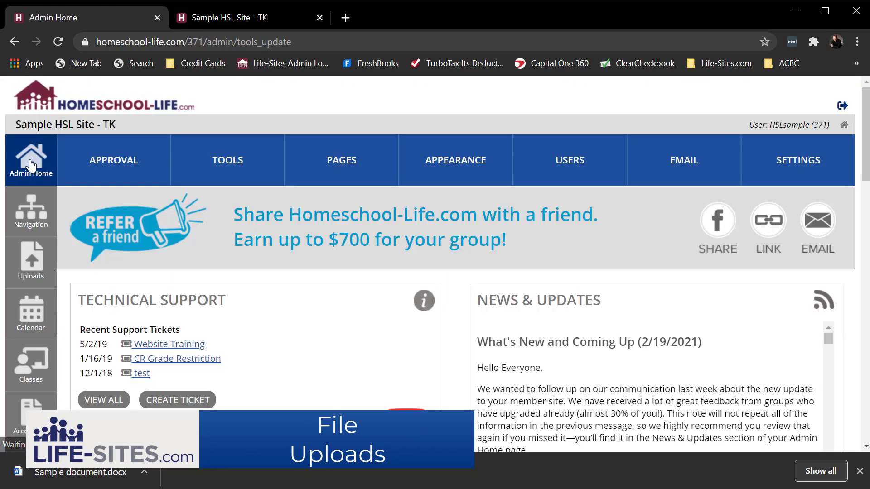